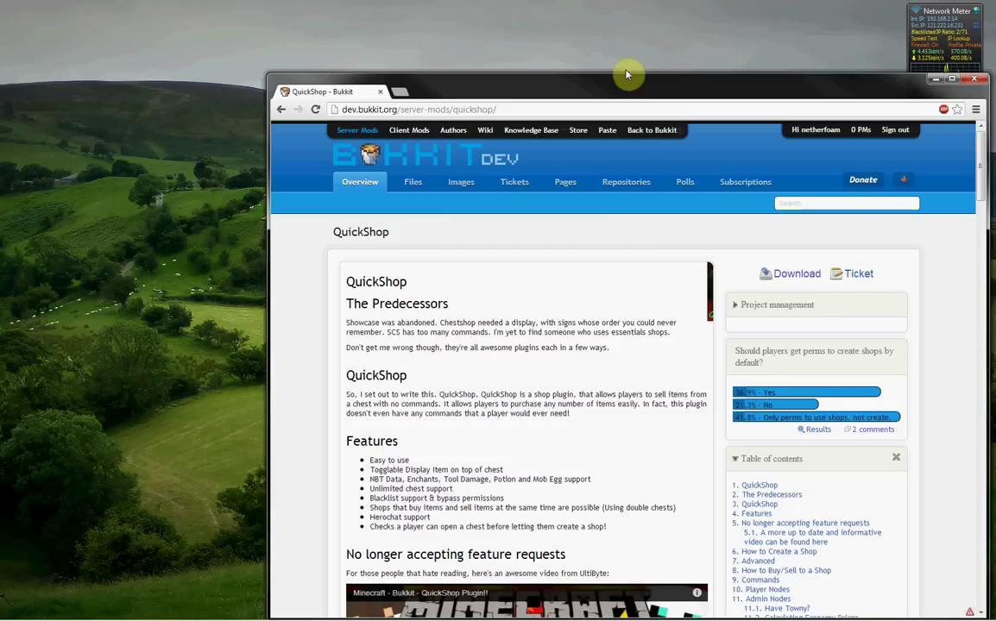
# Step: Download the QuickShop 3.9 plugin file from its BukkitDev project page
pyautogui.moveTo(569, 69); pyautogui.dragTo(526, 32)
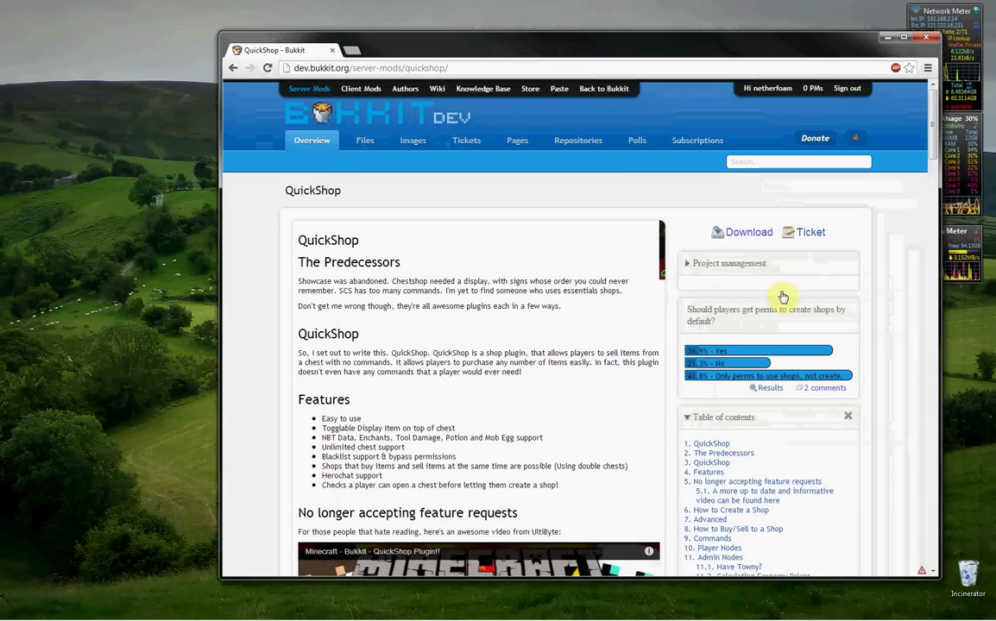
pyautogui.moveTo(438, 67); pyautogui.dragTo(165, 60)
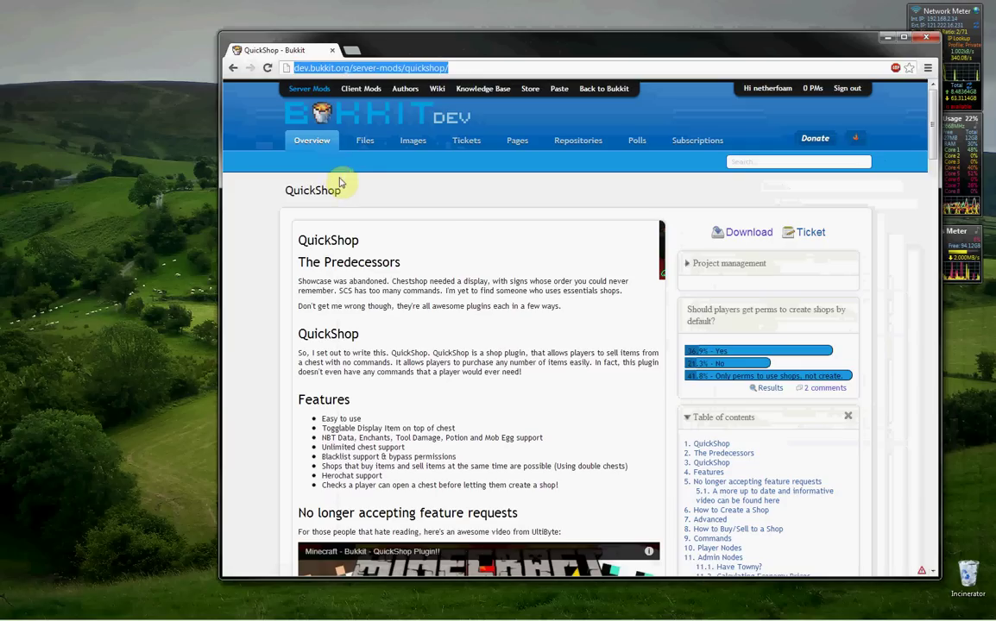
pyautogui.click(547, 292)
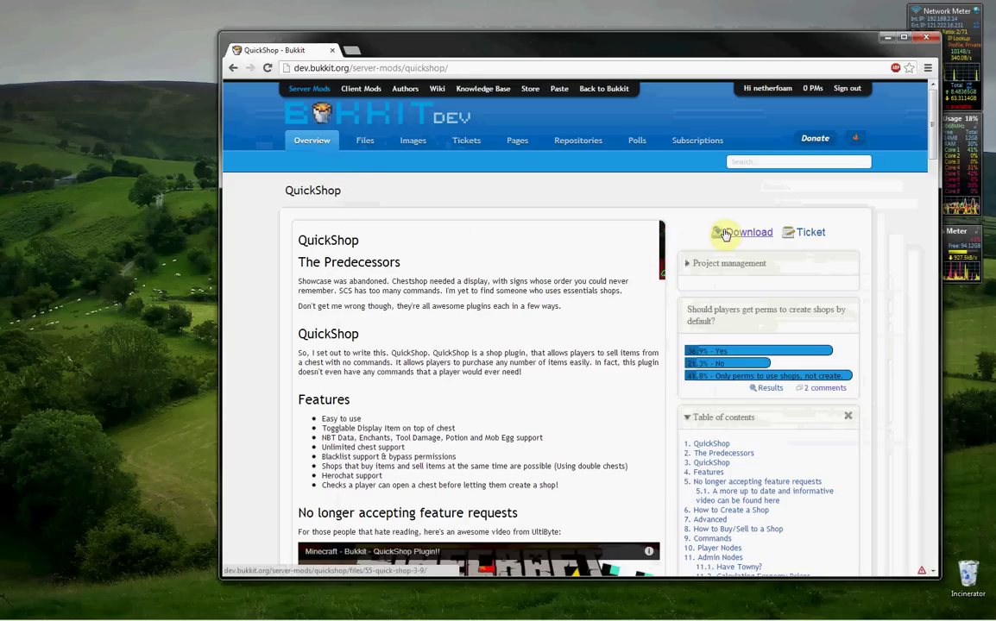
pyautogui.click(724, 233)
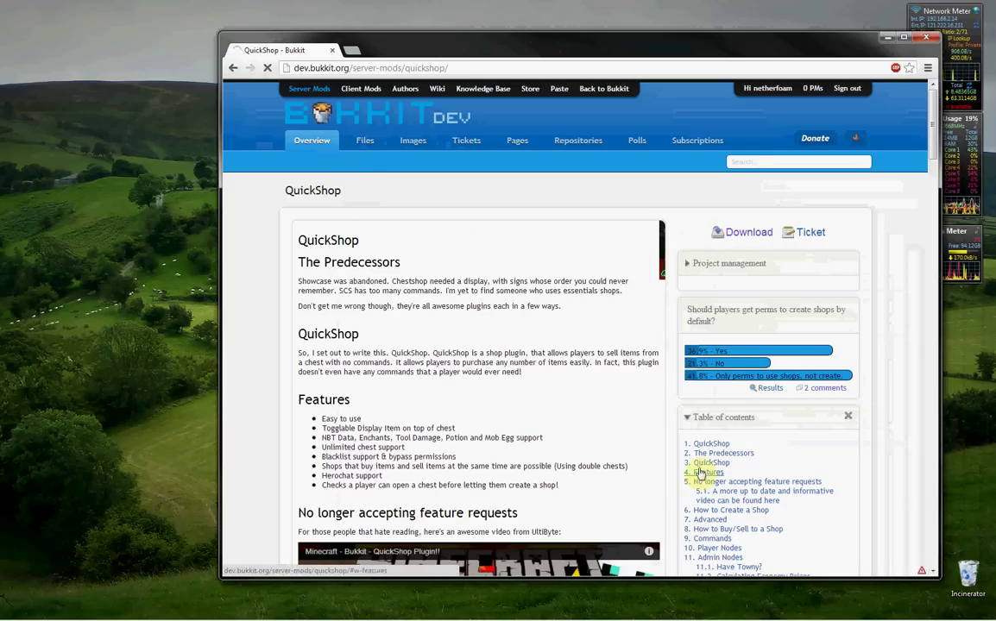
pyautogui.moveTo(326, 304); pyautogui.dragTo(462, 281)
pyautogui.click(462, 281)
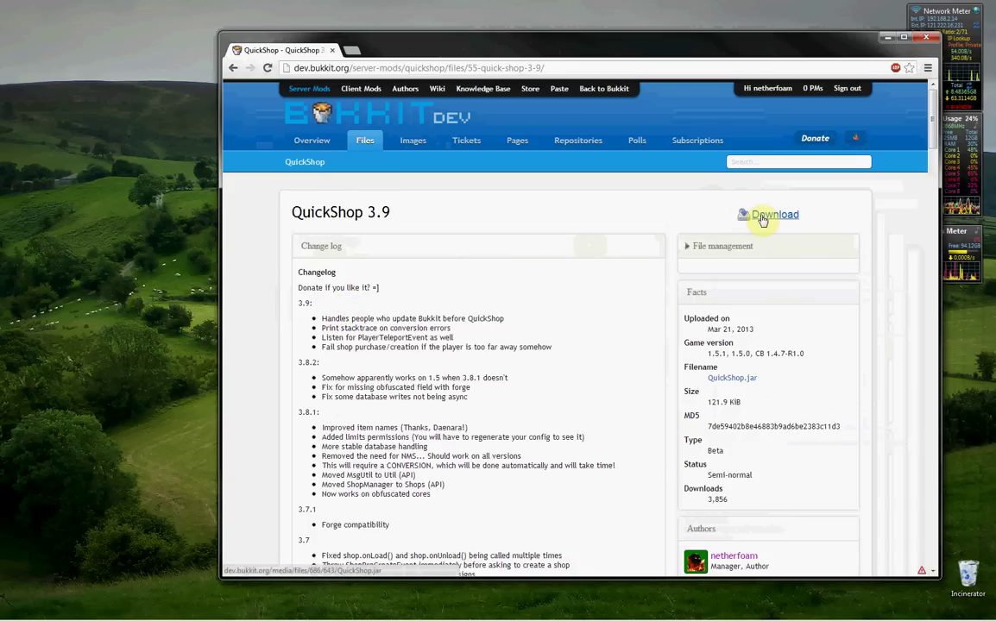
pyautogui.click(749, 220)
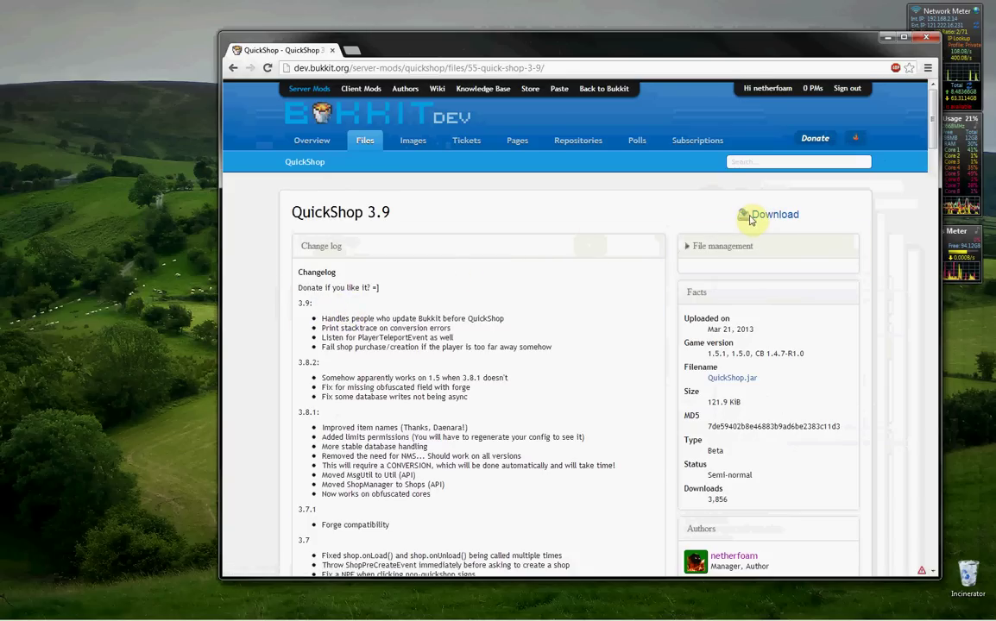
pyautogui.rightClick(750, 220)
pyautogui.click(747, 214)
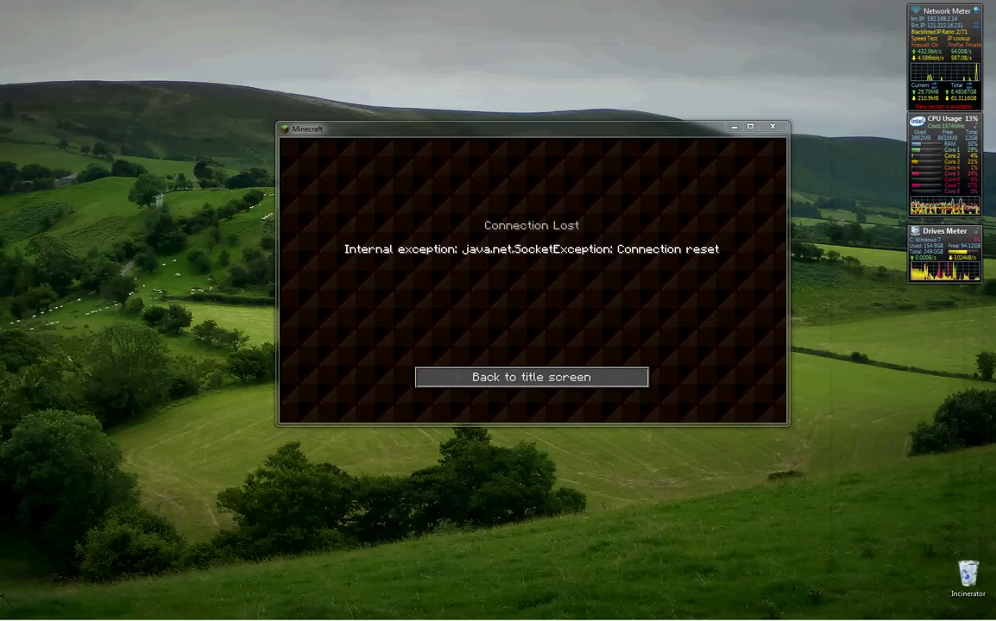
# Step: Open the Downloads folder in Windows Explorer and select QuickShop.jar
pyautogui.moveTo(0, 162); pyautogui.dragTo(177, 162)
pyautogui.click(204, 176)
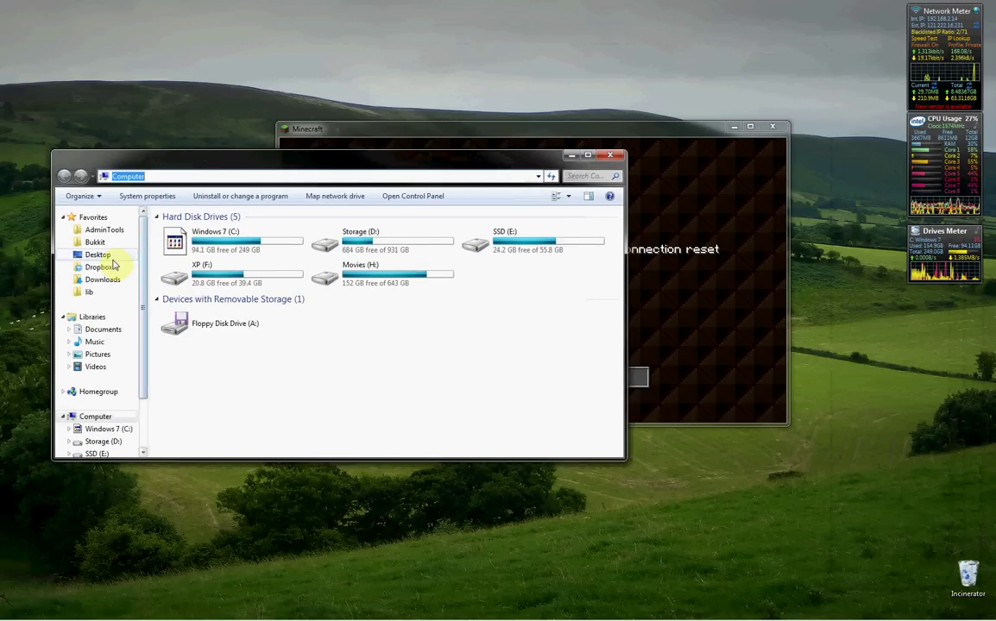
pyautogui.click(102, 280)
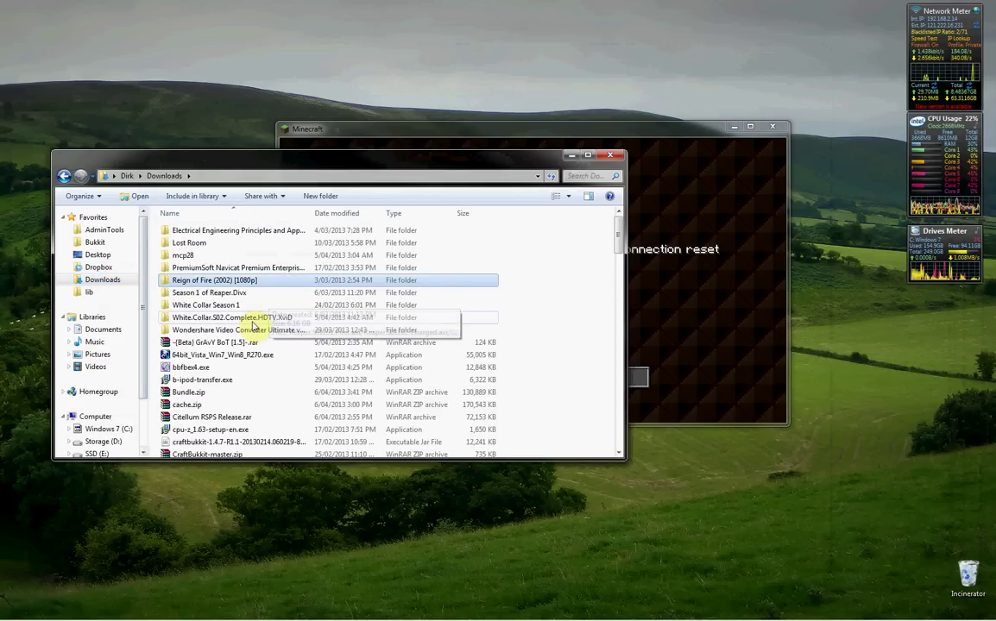
pyautogui.scroll(-20, 284, 345)
pyautogui.click(219, 240)
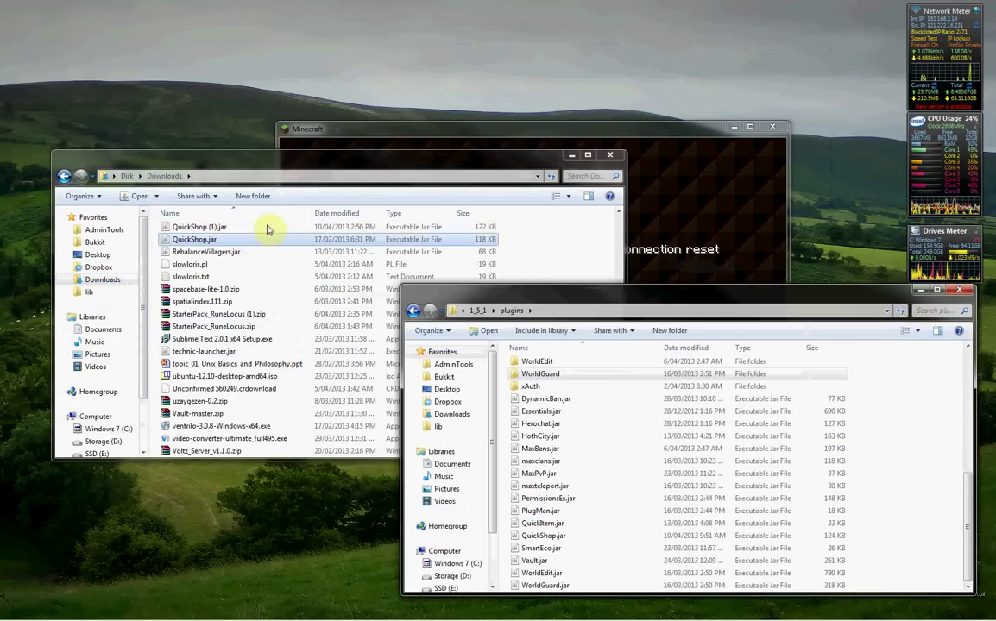
# Step: Copy QuickShop.jar from Downloads into the 1_5_1 server's plugins folder, overwriting the existing file
pyautogui.rightClick(241, 237)
pyautogui.click(255, 474)
pyautogui.click(819, 498)
pyautogui.rightClick(960, 493)
pyautogui.click(902, 391)
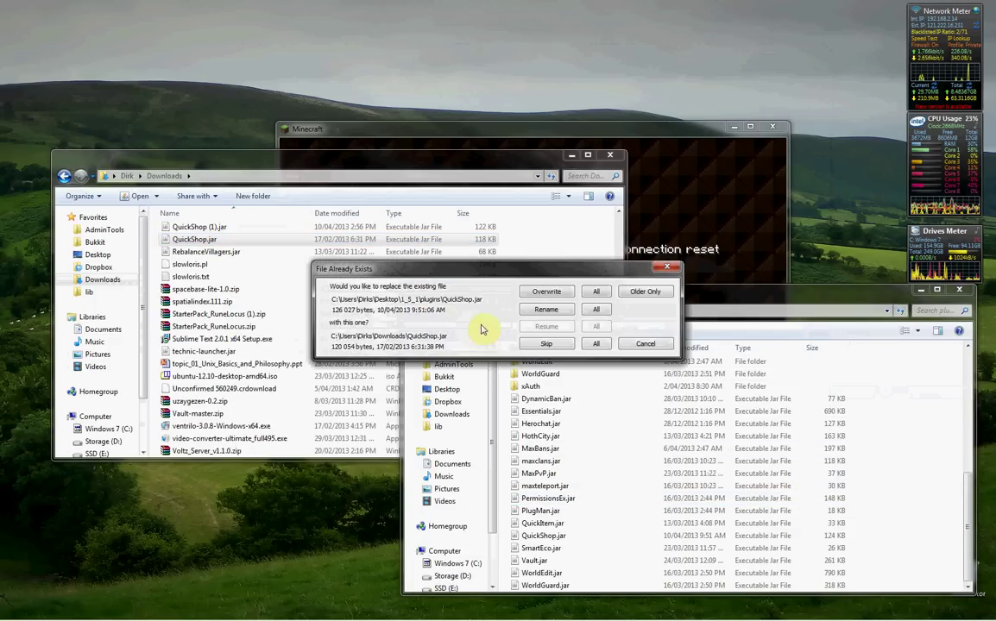
pyautogui.click(595, 292)
# Step: Reopen the plugins folder from 1_5_1, check the copied QuickShop.jar, and move the folder window off the screen
pyautogui.click(477, 310)
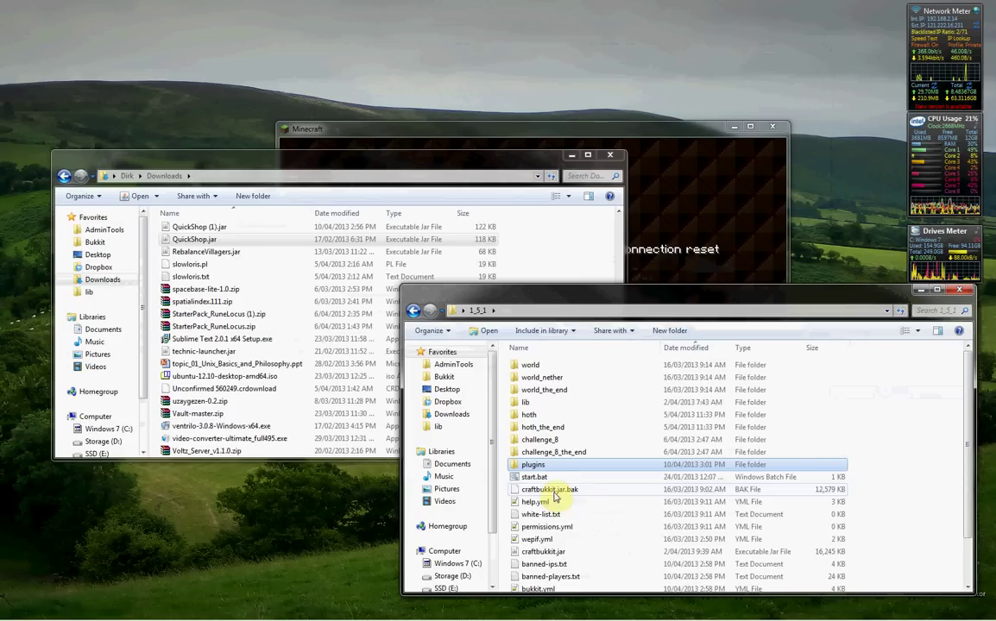
pyautogui.doubleClick(567, 466)
pyautogui.scroll(-5, 567, 472)
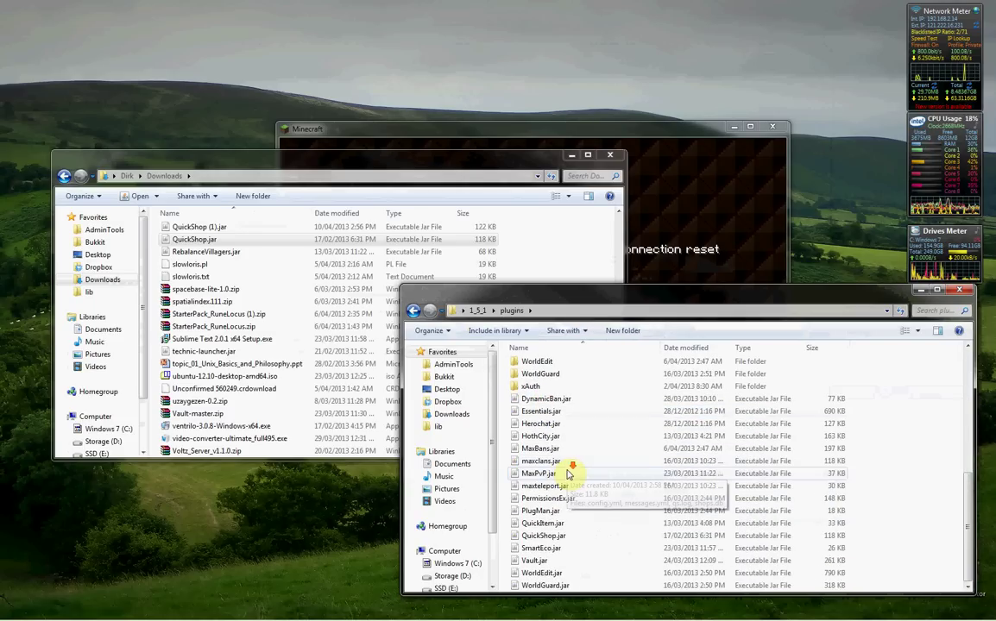
pyautogui.click(563, 535)
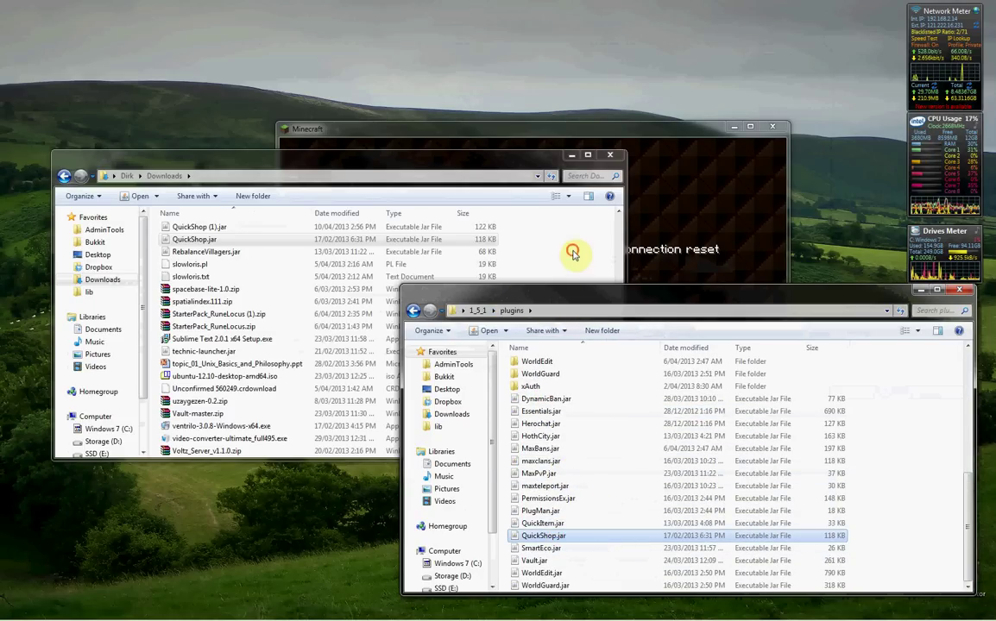
pyautogui.click(573, 250)
pyautogui.moveTo(689, 292); pyautogui.dragTo(0, 226)
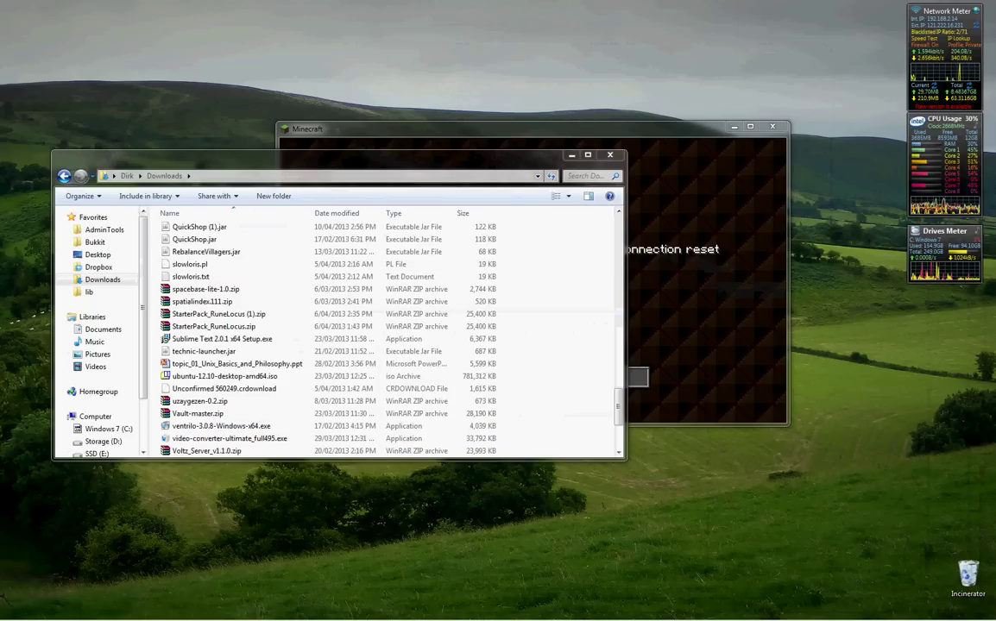
# Step: Open the Vault plugin page at dev.bukkit.org/server-mods/vault in the new Chrome tab
pyautogui.write('dev.bukkit.org')
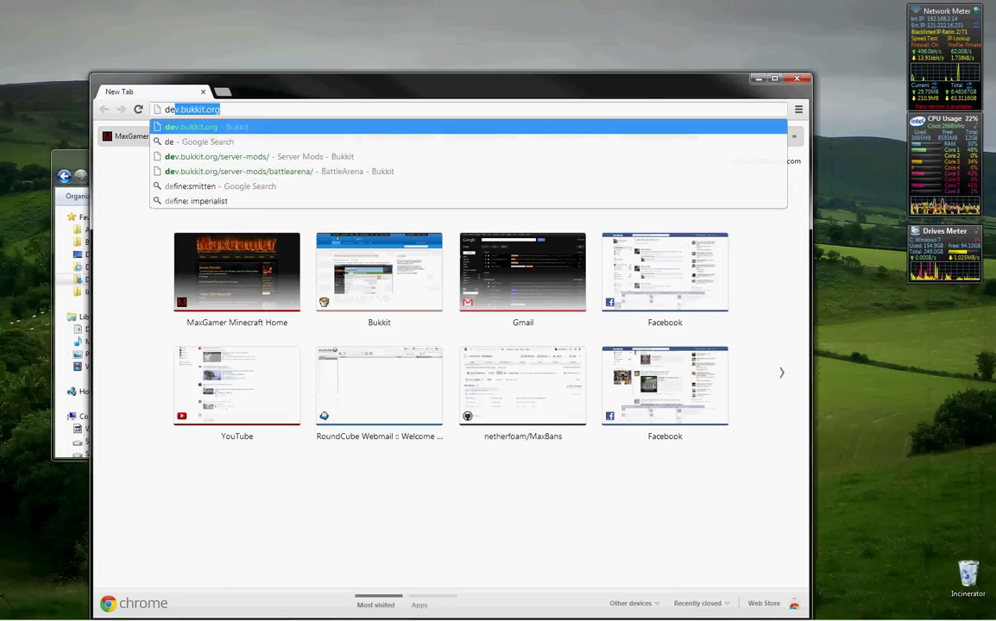
pyautogui.write('/server-mods/')
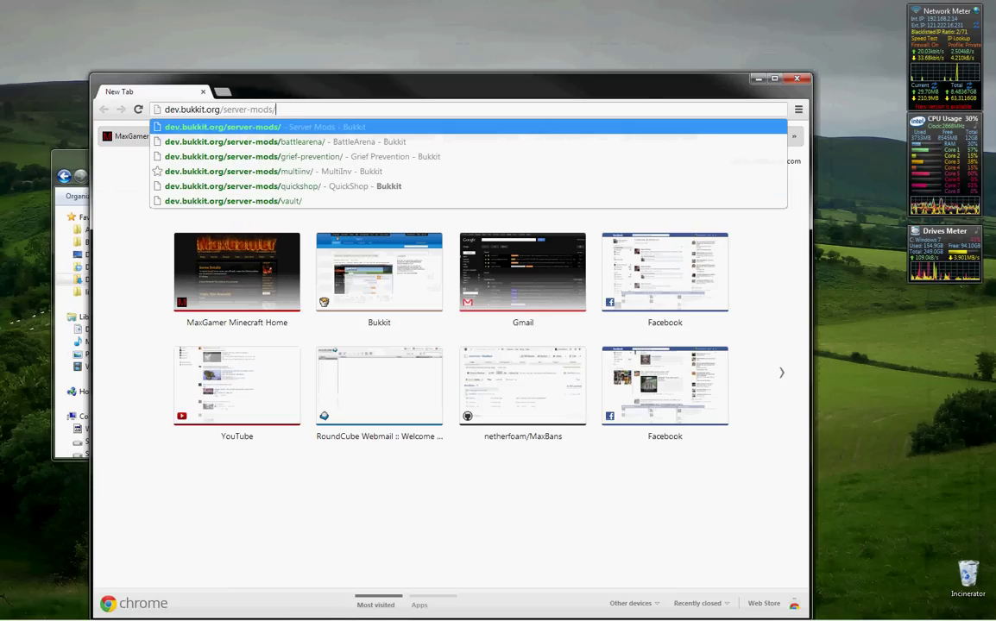
pyautogui.write('vual')
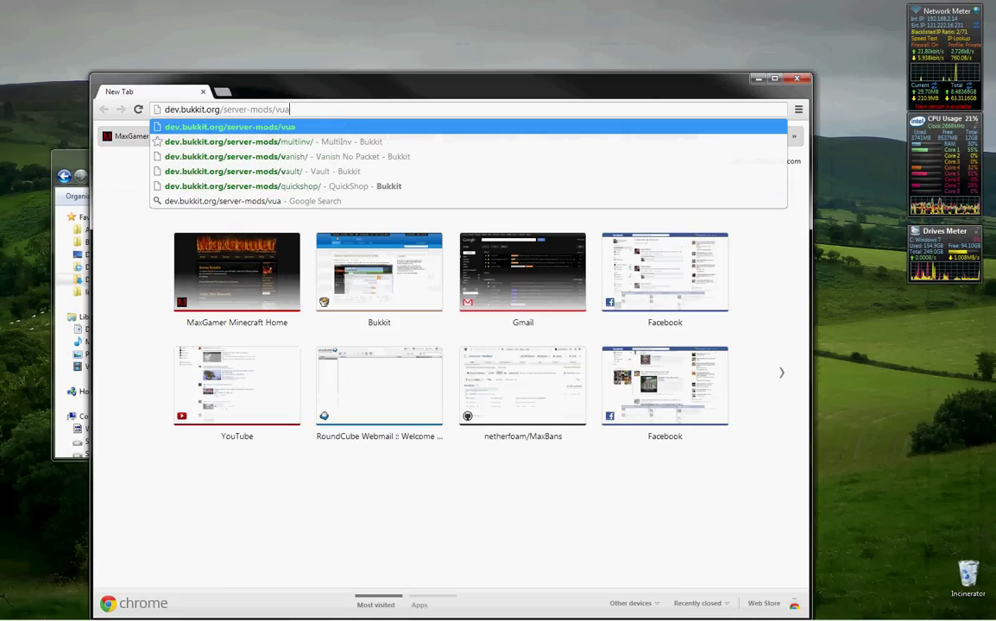
pyautogui.press('BackSpace')
pyautogui.press('BackSpace')
pyautogui.write('auklt')
pyautogui.press('Return')
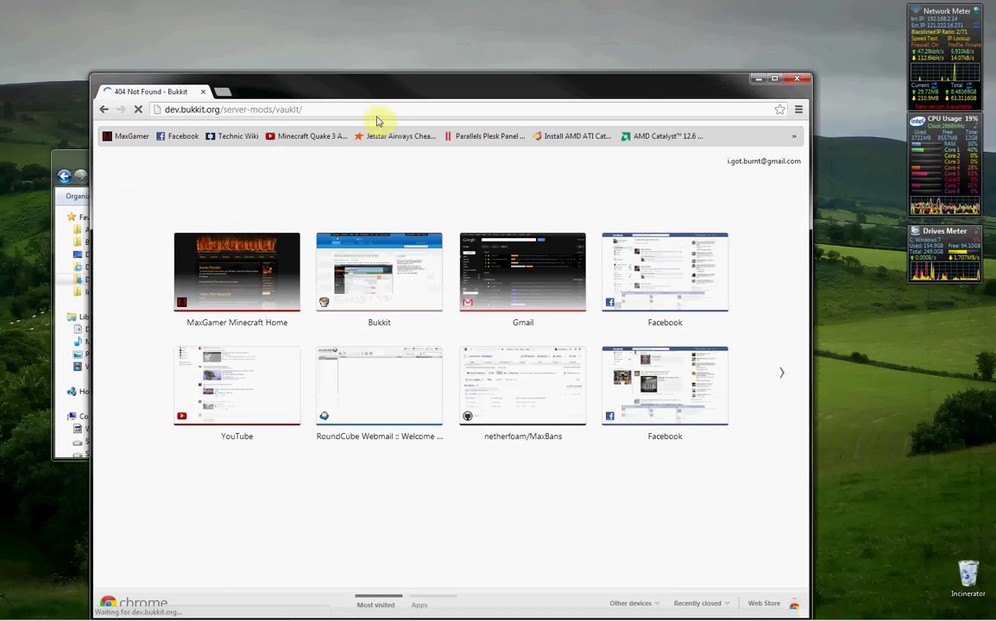
pyautogui.press('BackSpace')
pyautogui.press('BackSpace')
pyautogui.press('BackSpace')
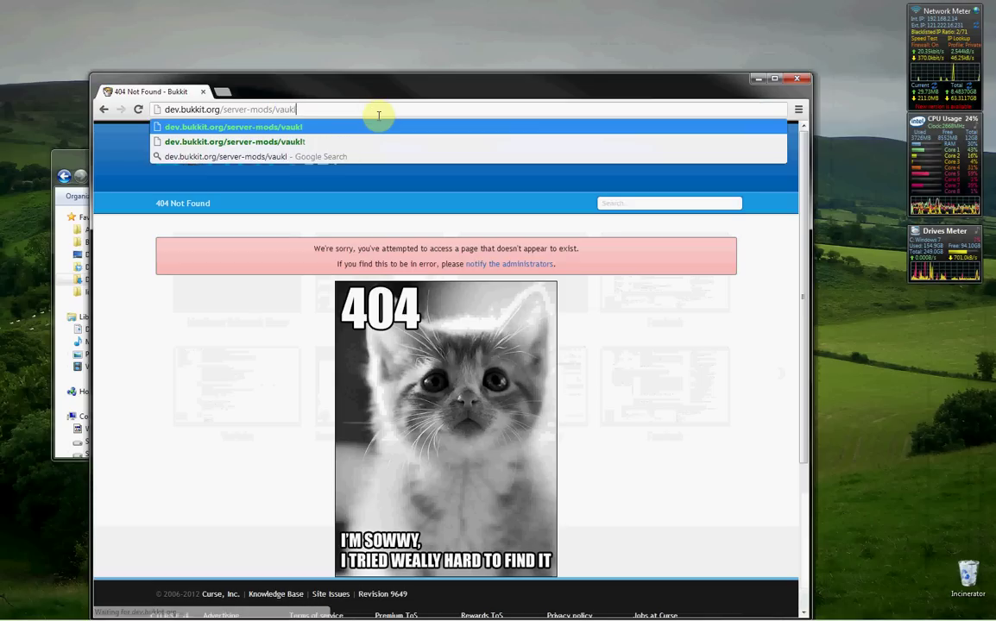
pyautogui.press('BackSpace')
pyautogui.write('lt')
pyautogui.press('Return')
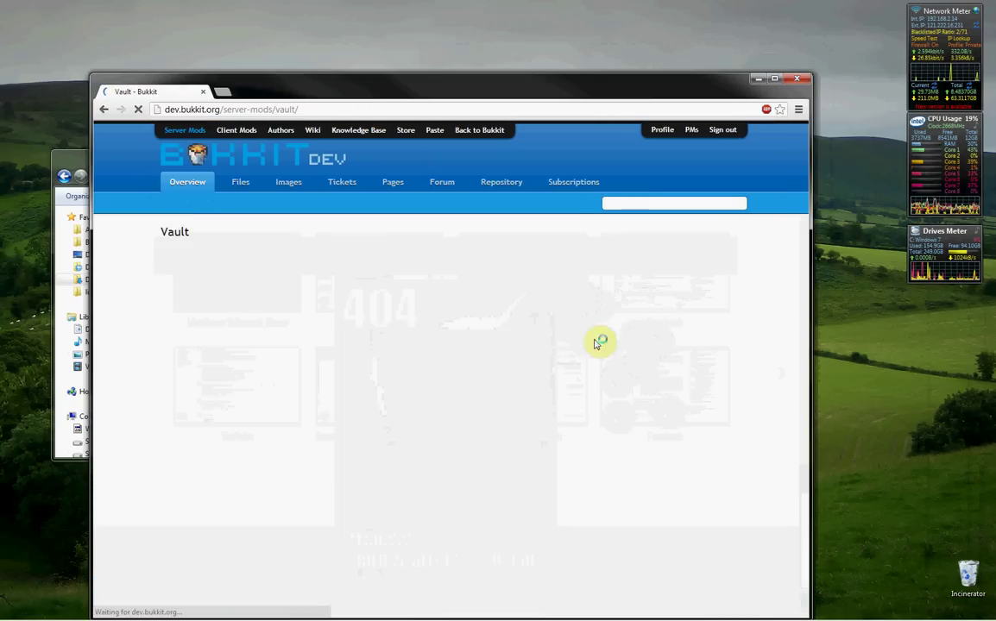
# Step: Open the Vault 1.2.24 file page, and clear the browser and Downloads windows off the desktop
pyautogui.click(618, 276)
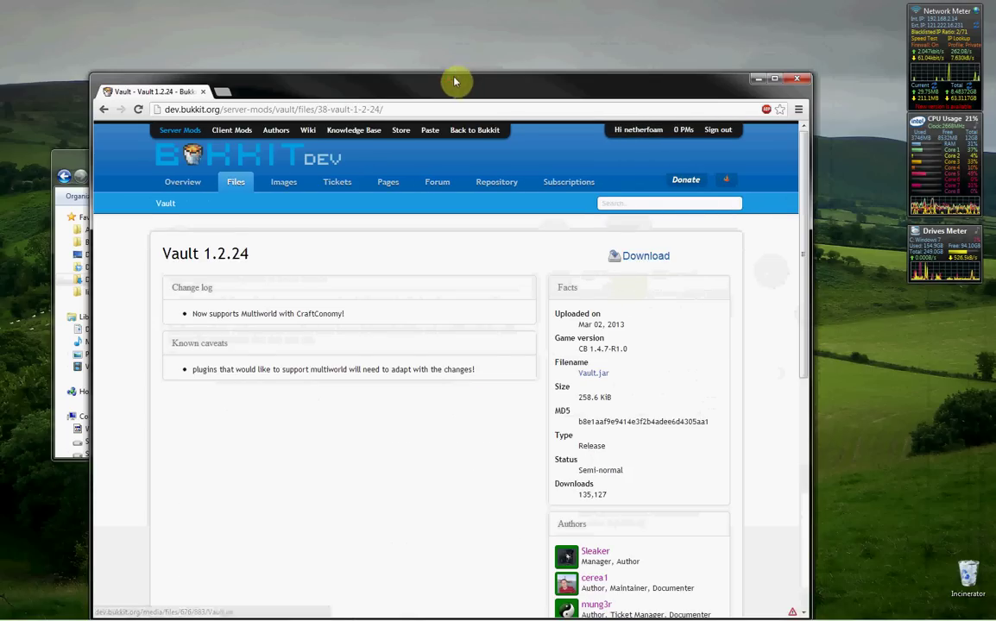
pyautogui.moveTo(455, 82); pyautogui.dragTo(0, 112)
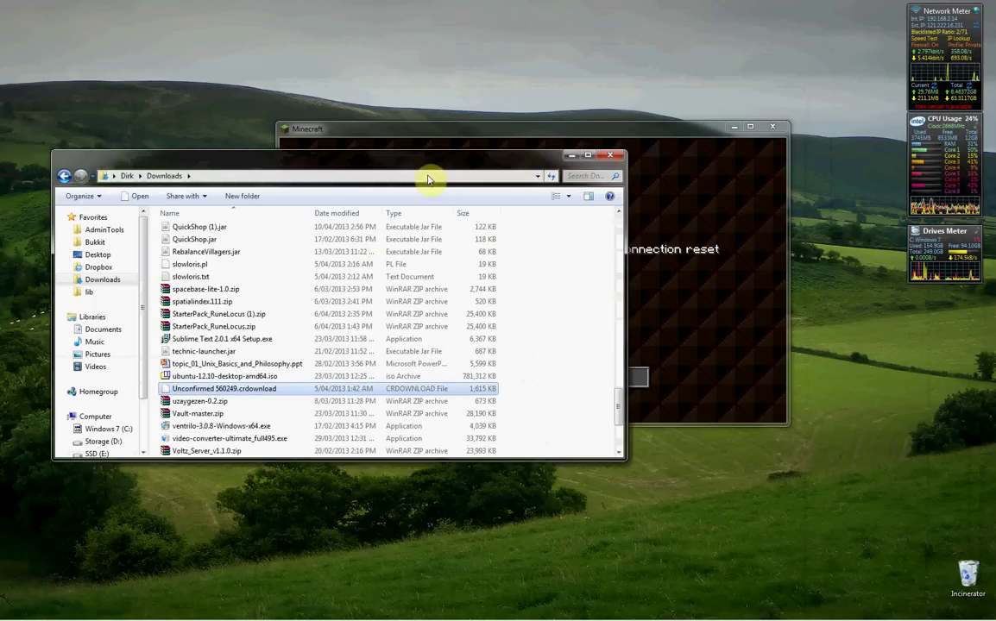
pyautogui.press('super+Down')
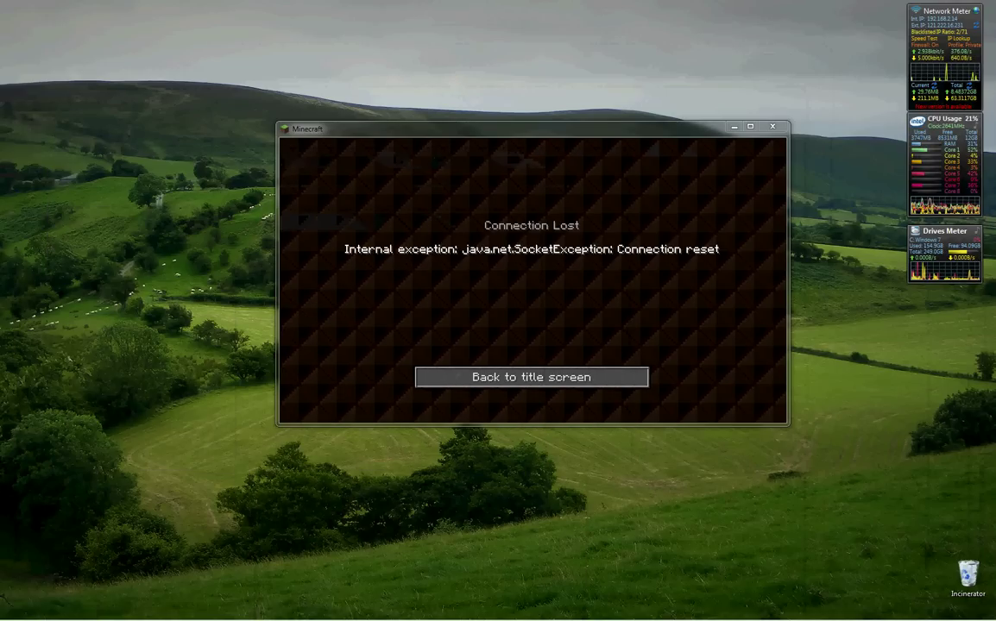
# Step: Bring the plugins folder window back onto the desktop and select Vault.jar in it
pyautogui.moveTo(0, 209); pyautogui.dragTo(604, 179)
pyautogui.scroll(-7, 601, 399)
pyautogui.click(429, 447)
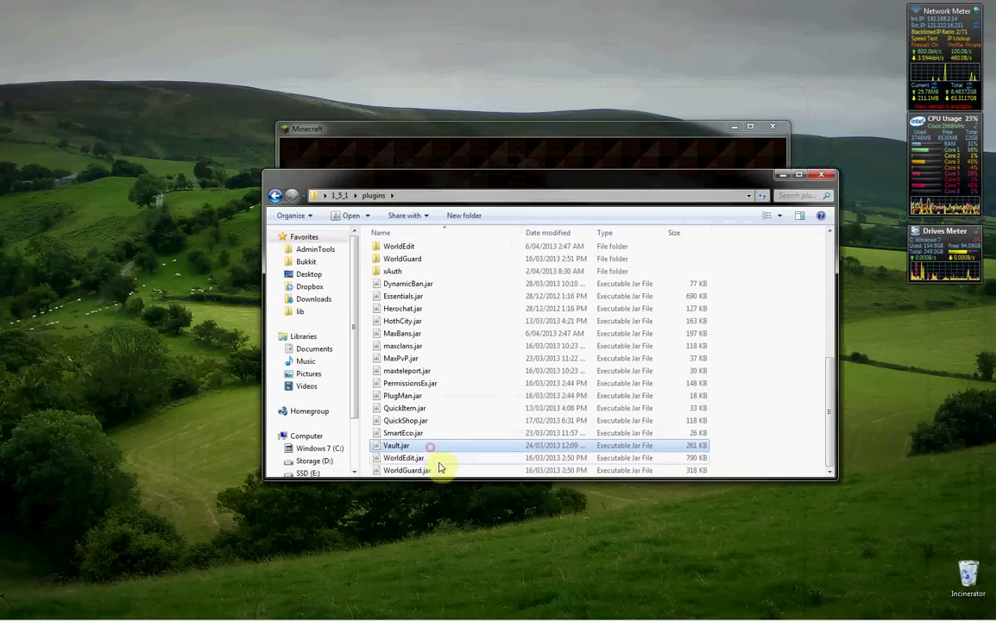
pyautogui.click(514, 183)
pyautogui.moveTo(515, 184); pyautogui.dragTo(662, 317)
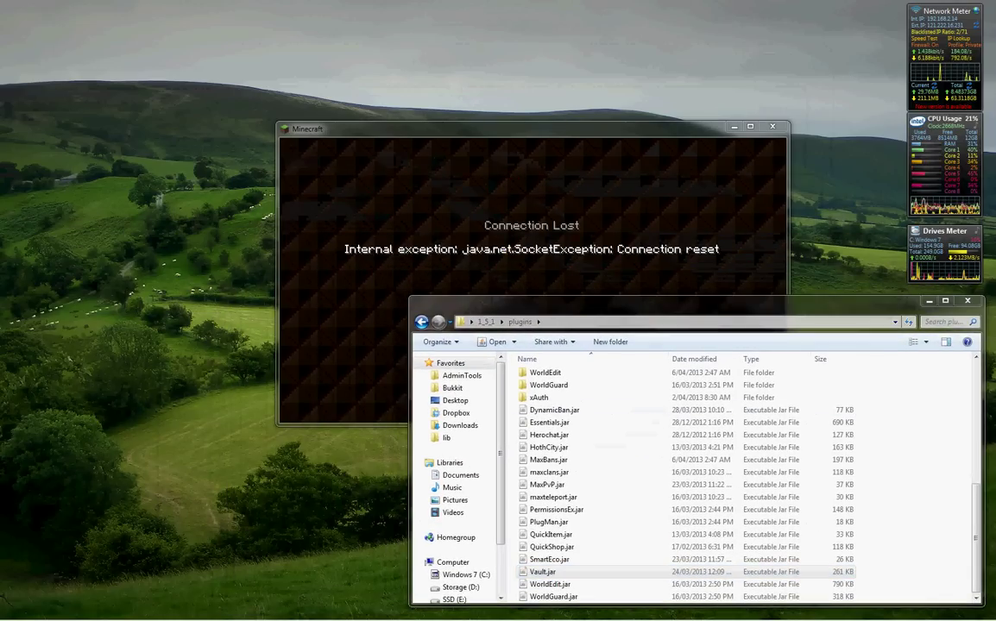
pyautogui.click(542, 572)
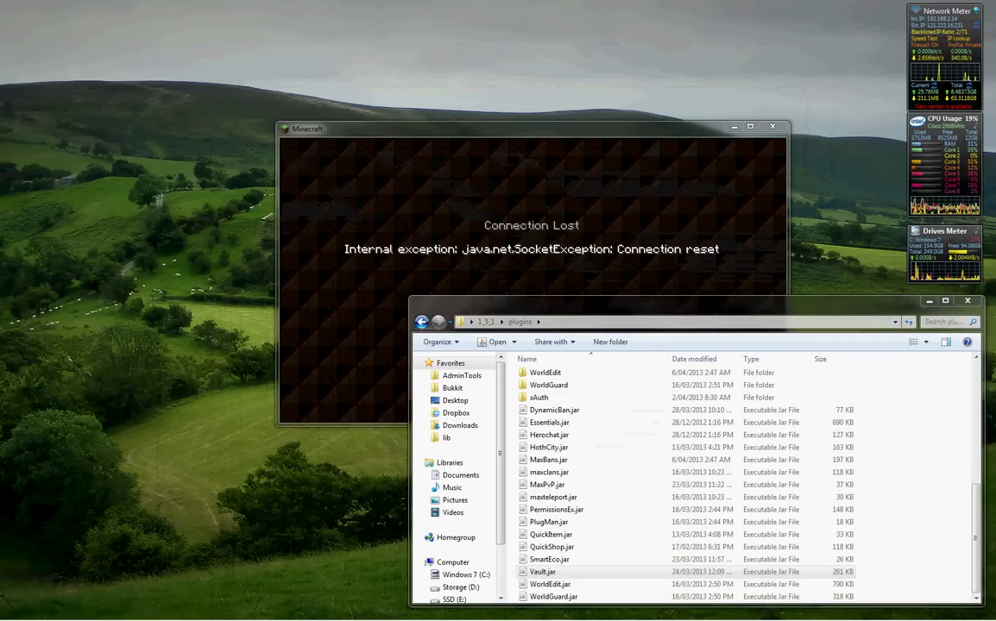
# Step: Look through the CraftConomy plugin page on BukkitDev, and move the browser window away again
pyautogui.moveTo(0, 191); pyautogui.dragTo(273, 109)
pyautogui.scroll(8, 333, 277)
pyautogui.scroll(-7, 359, 281)
pyautogui.scroll(6, 359, 281)
pyautogui.scroll(-10, 352, 303)
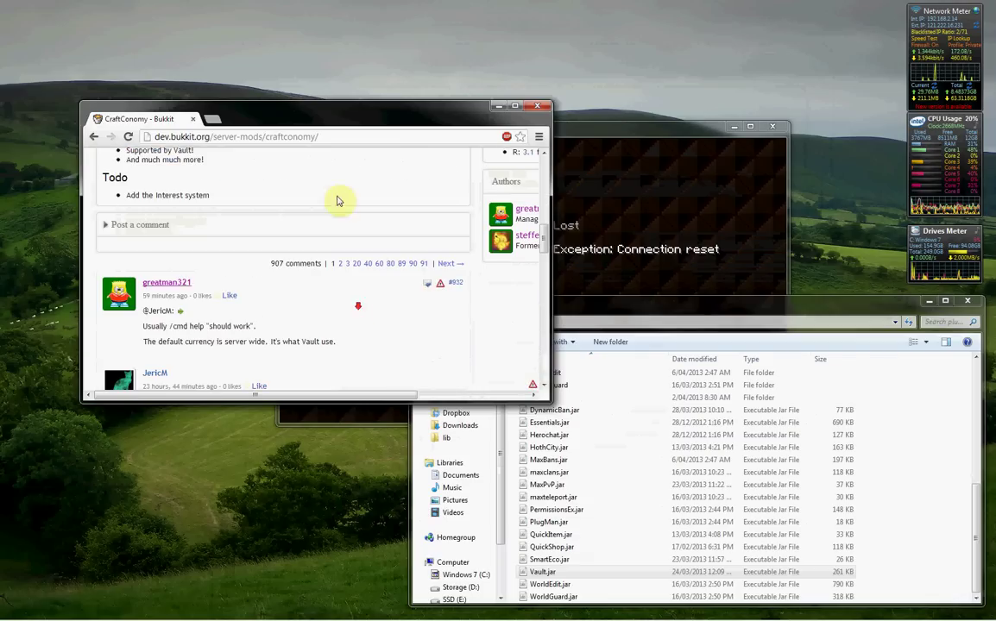
pyautogui.moveTo(296, 115); pyautogui.dragTo(0, 258)
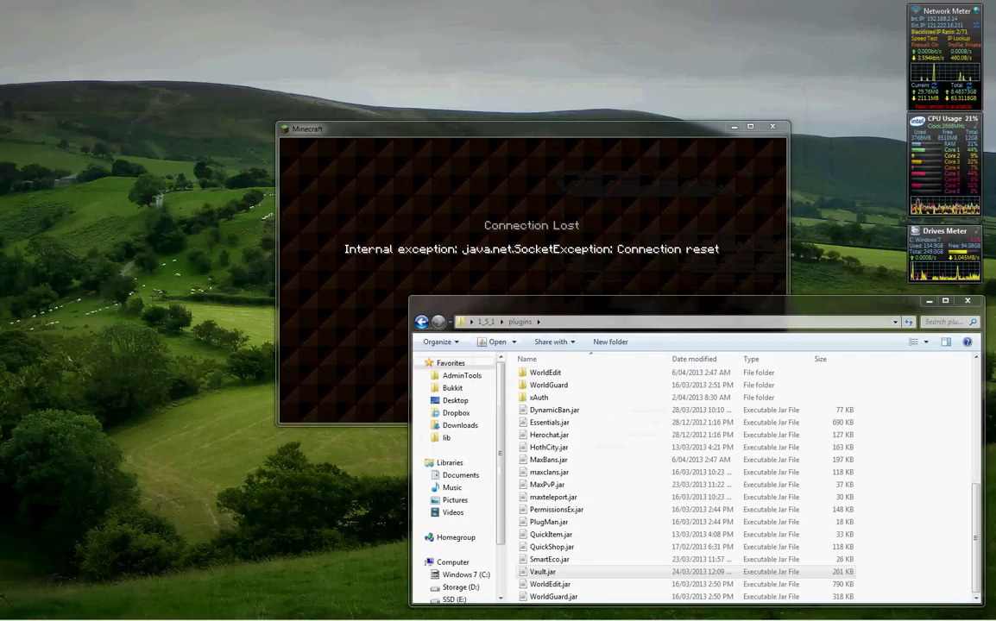
# Step: Move the Minecraft window to the upper-left corner of the desktop, clear of the plugins folder window
pyautogui.scroll(9, 660, 507)
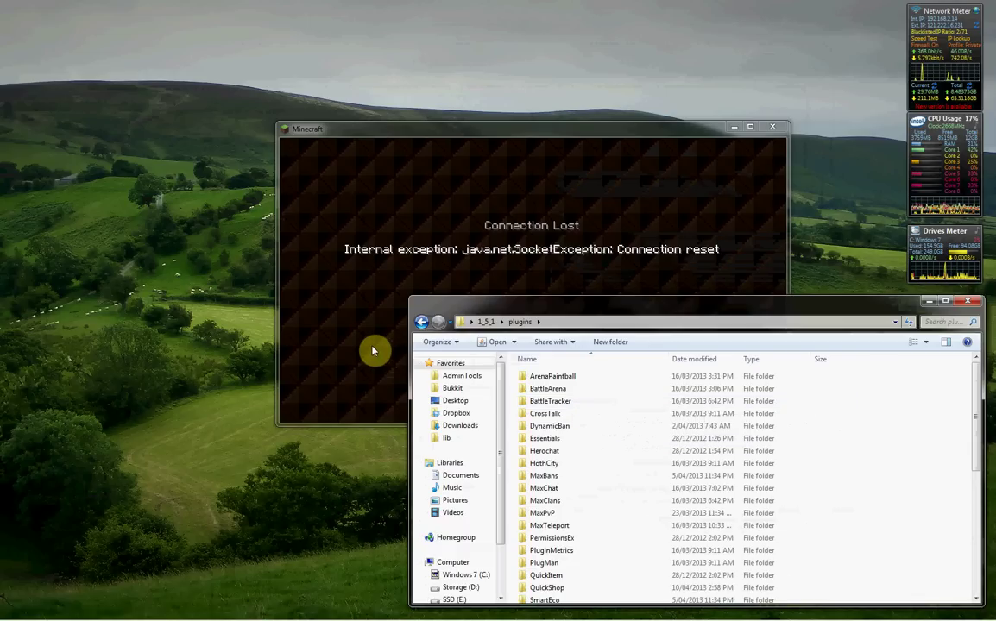
pyautogui.moveTo(402, 129); pyautogui.dragTo(140, 15)
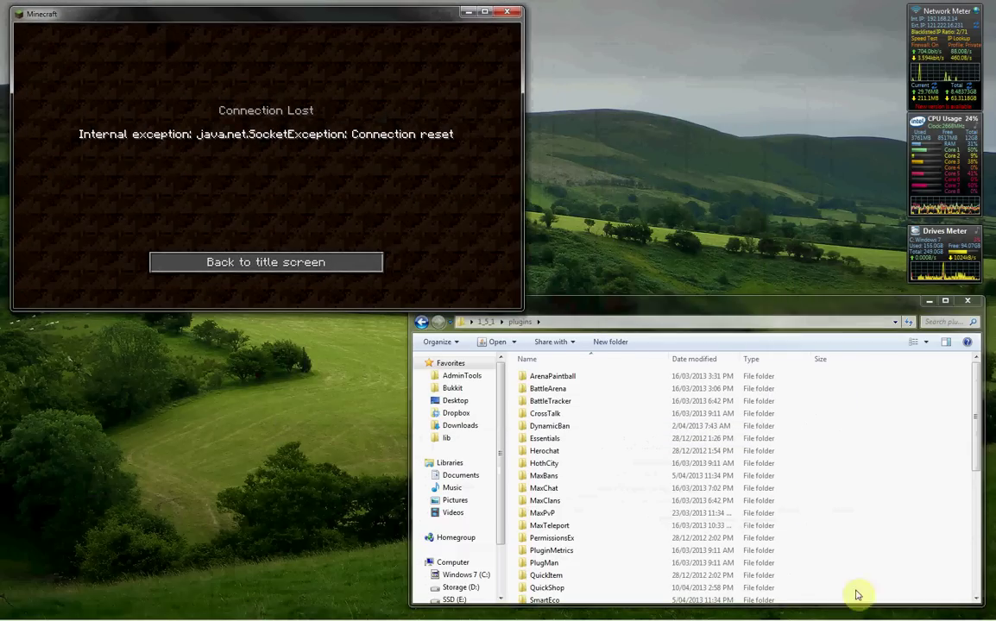
pyautogui.click(694, 490)
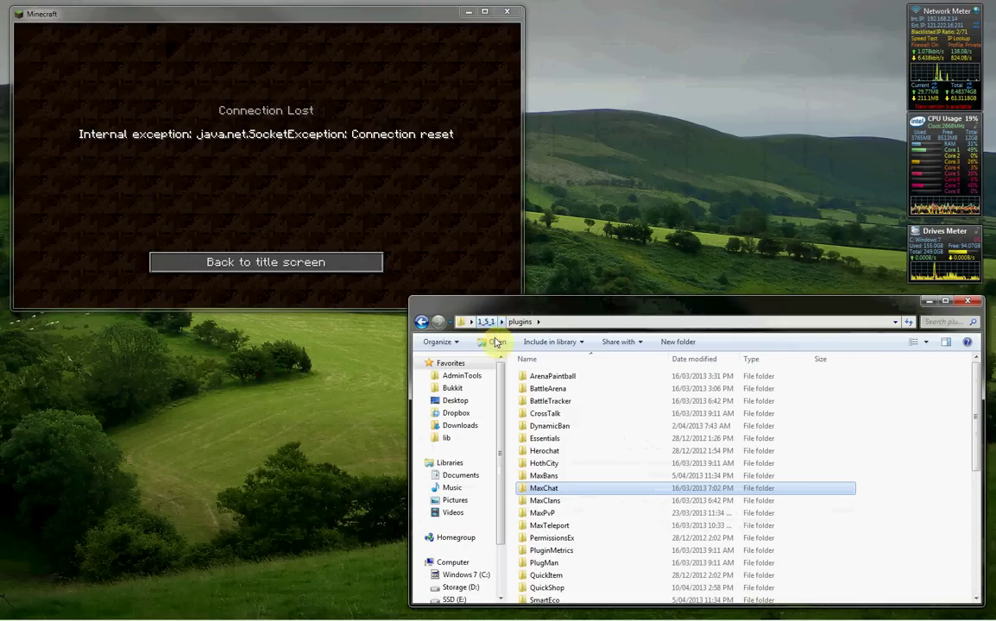
# Step: Go up to the 1_5_1 server folder and widen its window across the desktop below Minecraft
pyautogui.scroll(-7, 594, 472)
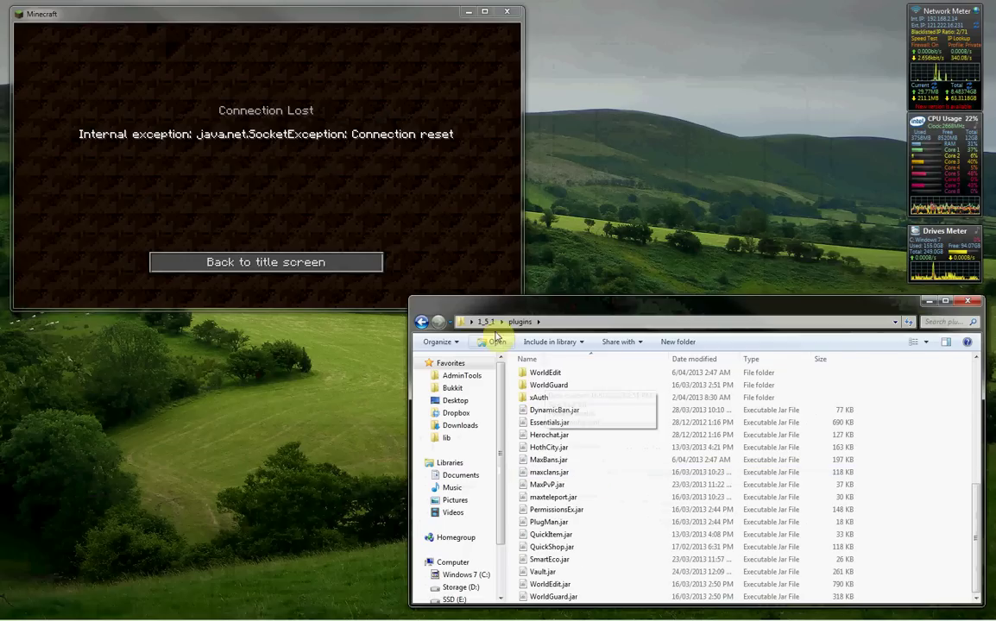
pyautogui.click(485, 321)
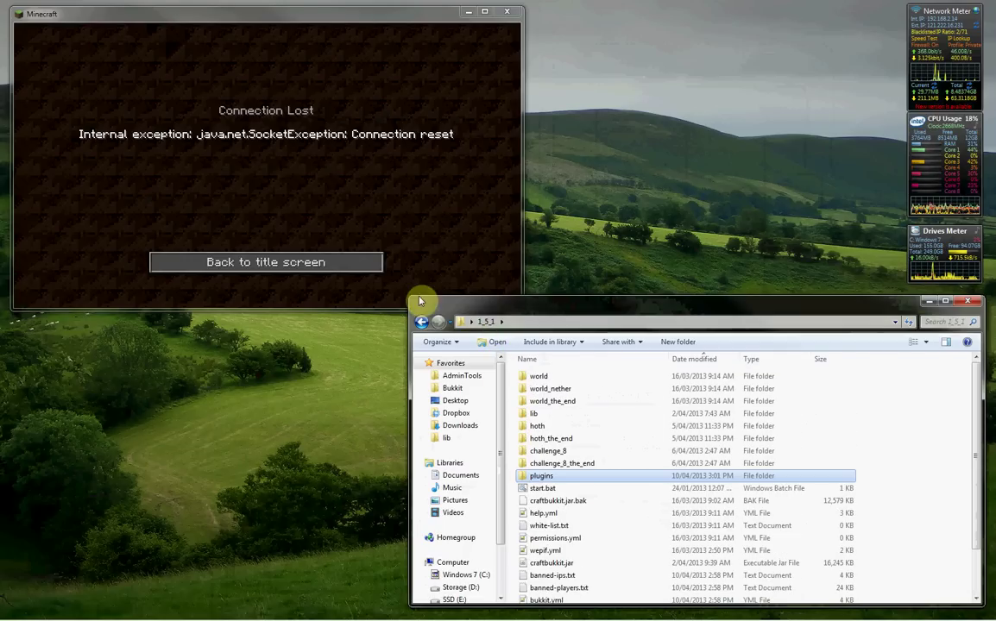
pyautogui.moveTo(412, 297); pyautogui.dragTo(15, 317)
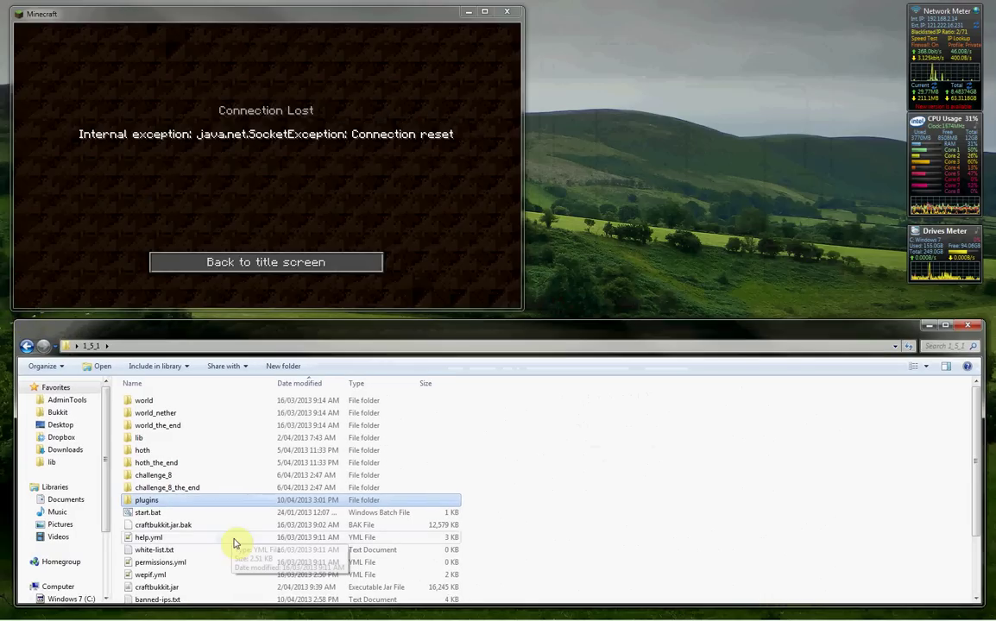
# Step: Start the server with start.bat, place its console beside Minecraft, and select Localhost in the multiplayer server list
pyautogui.doubleClick(158, 515)
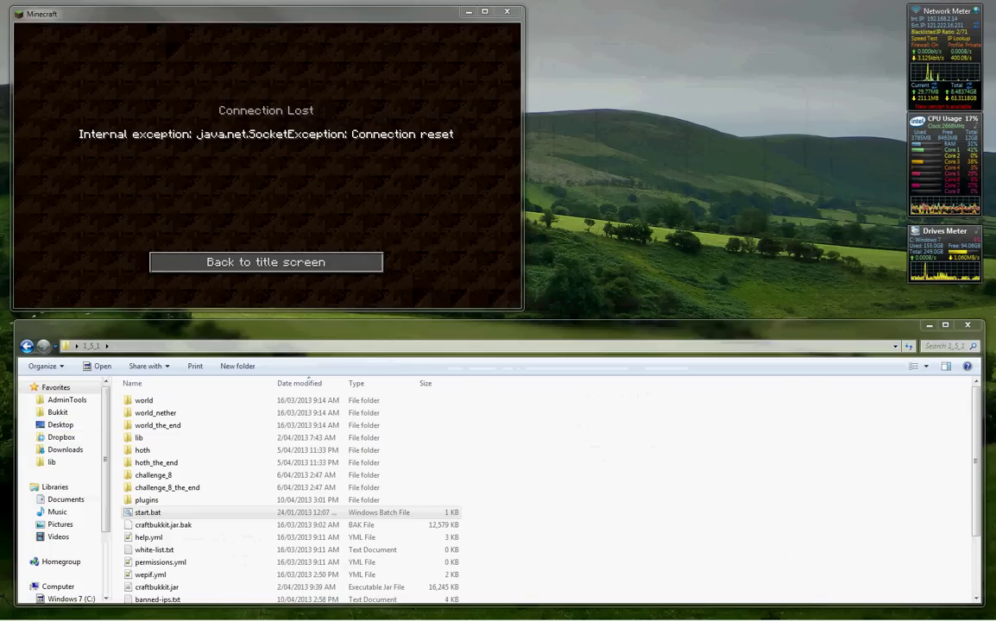
pyautogui.moveTo(483, 114); pyautogui.dragTo(711, 60)
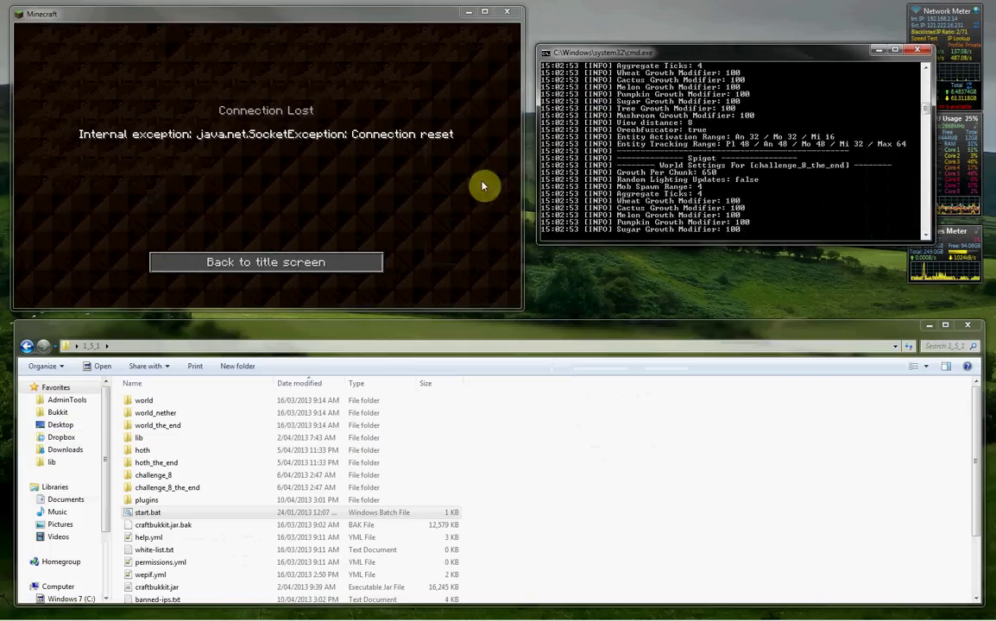
pyautogui.click(351, 264)
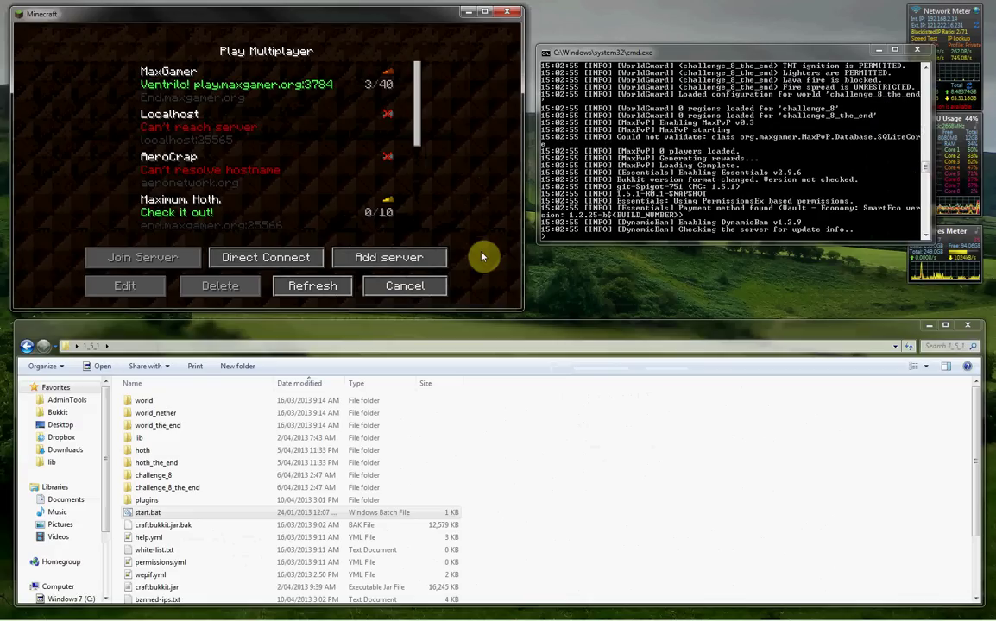
pyautogui.click(283, 131)
# Step: Enlarge the server console and examine the QuickShop startup lines in the log, highlighting them temporarily
pyautogui.doubleClick(596, 53)
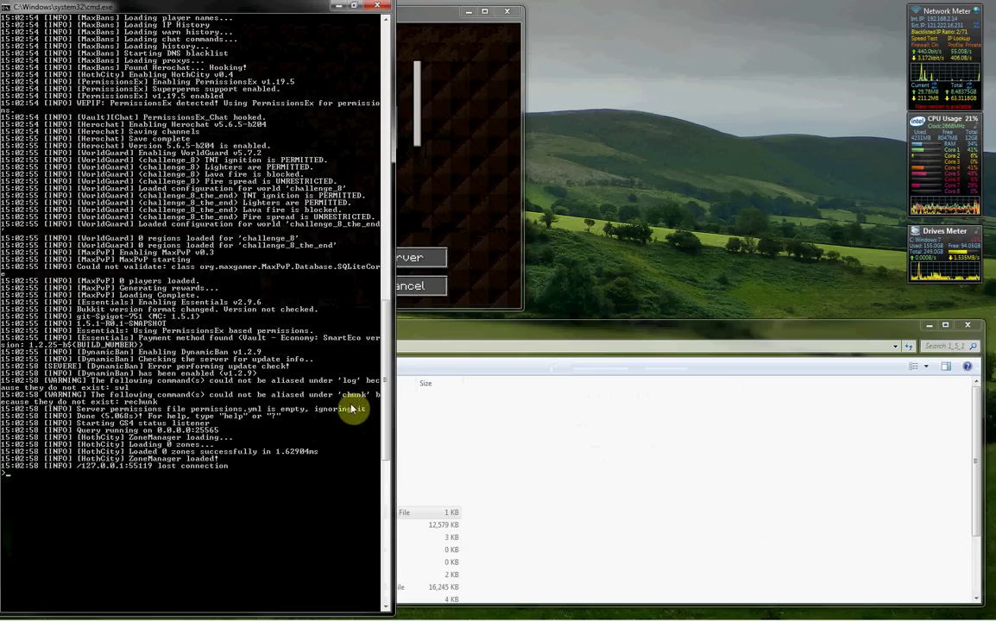
pyautogui.scroll(20, 326, 385)
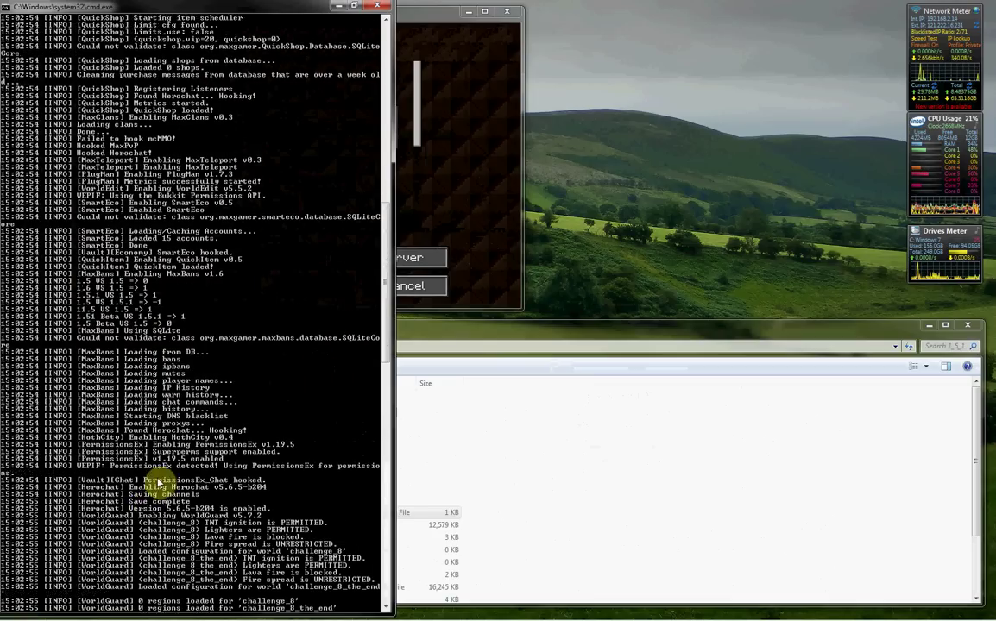
pyautogui.rightClick(121, 312)
pyautogui.click(147, 325)
pyautogui.moveTo(7, 237); pyautogui.dragTo(352, 390)
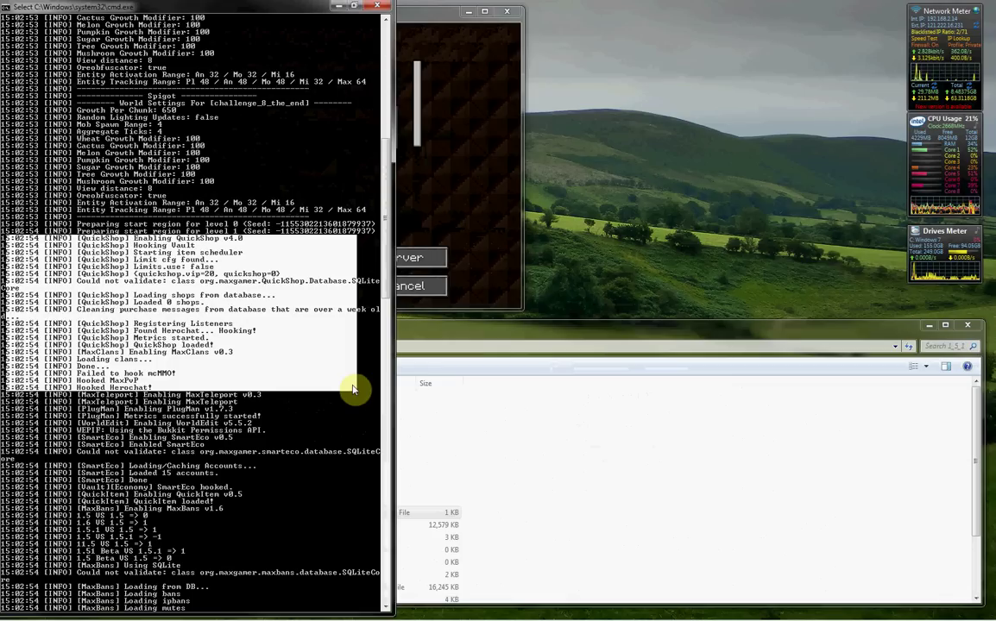
pyautogui.click(340, 394)
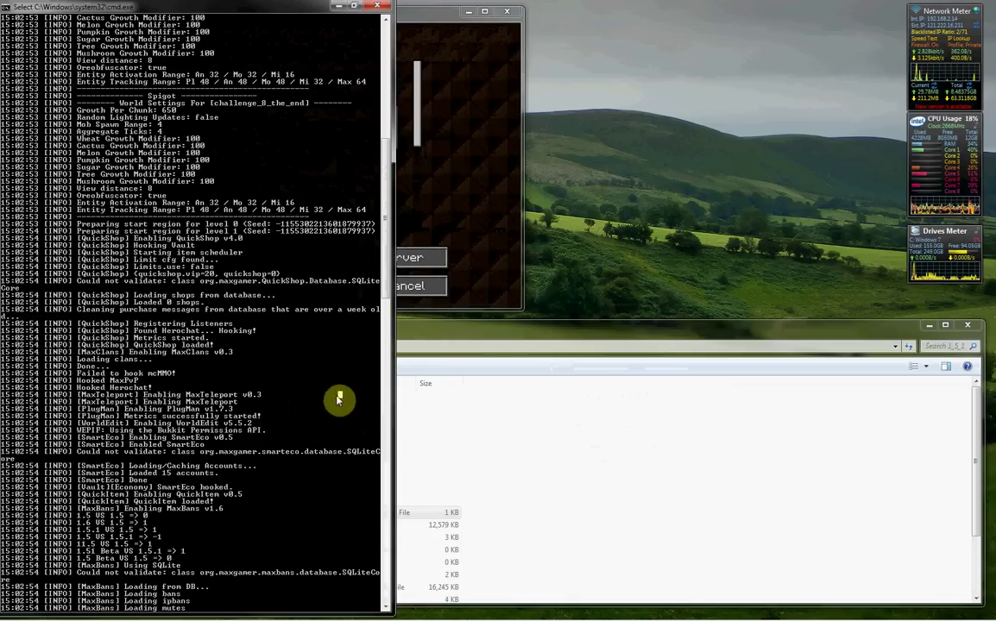
pyautogui.click(159, 281)
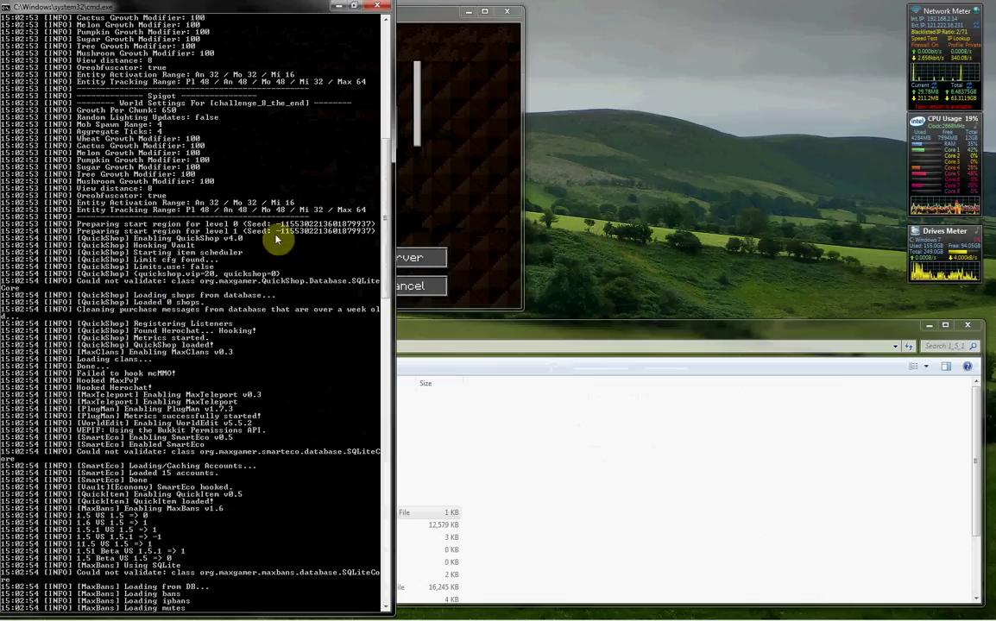
# Step: Join the Localhost server in Minecraft and give your own player operator status with the /op command
pyautogui.click(400, 177)
pyautogui.click(190, 260)
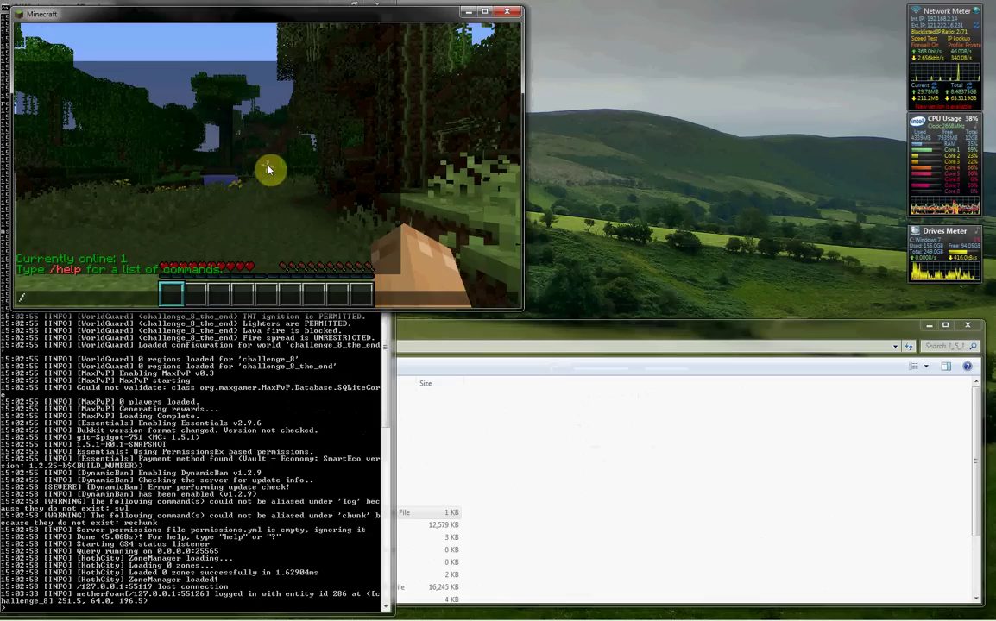
pyautogui.write('/op netherfoam')
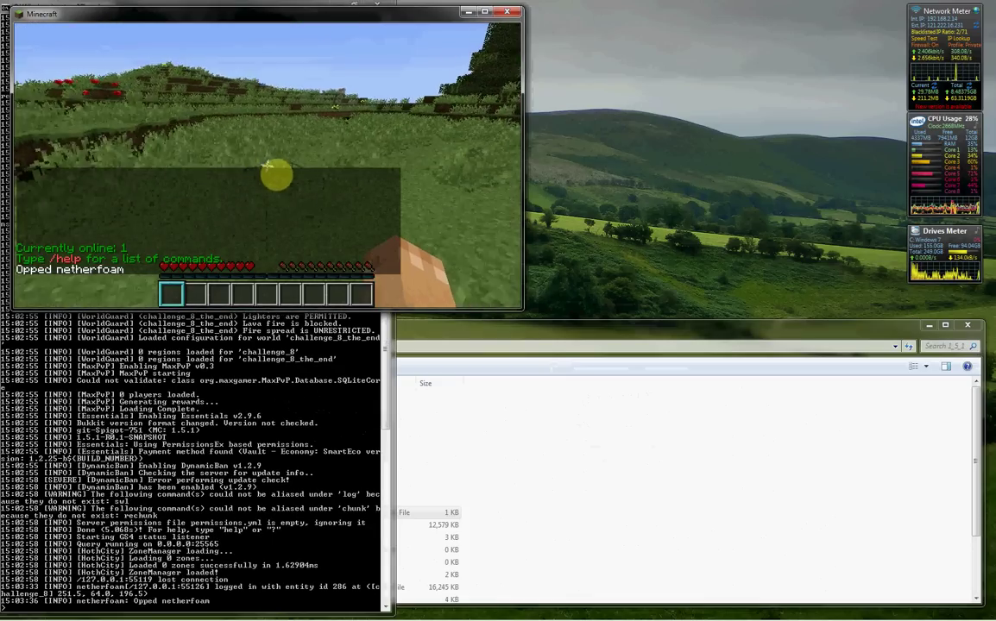
# Step: Give yourself chests and diamonds with the commands /i chest and /i diamond
pyautogui.press('/')
pyautogui.write('i chest')
pyautogui.press('Return')
pyautogui.press('/')
pyautogui.write('i d')
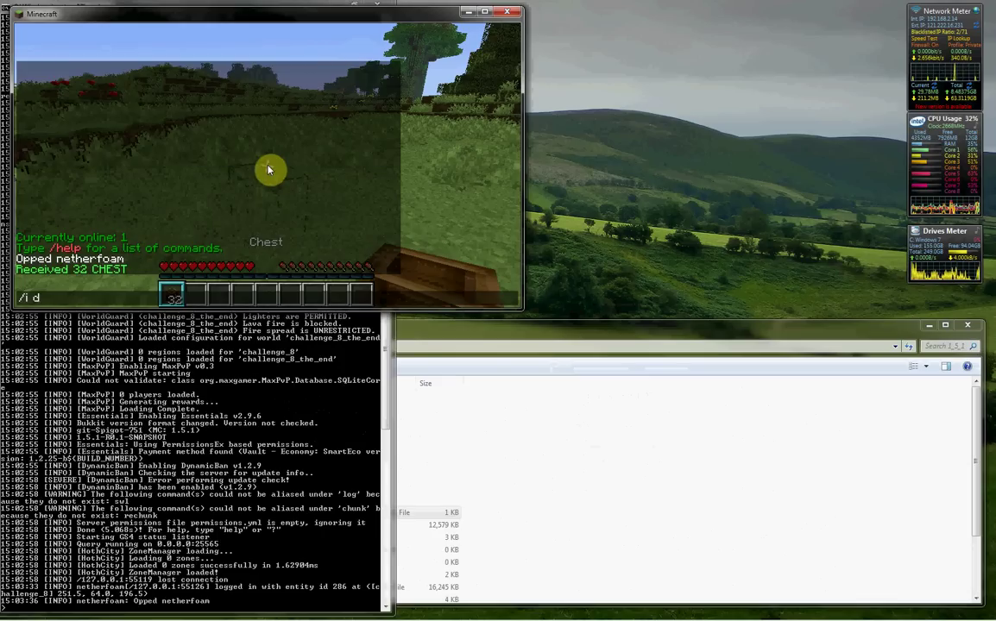
pyautogui.write('iamond')
pyautogui.press('Return')
# Step: Place three chests on the grass, forming one double chest and one single chest beside it
pyautogui.rightClick(267, 165)
pyautogui.rightClick(267, 165)
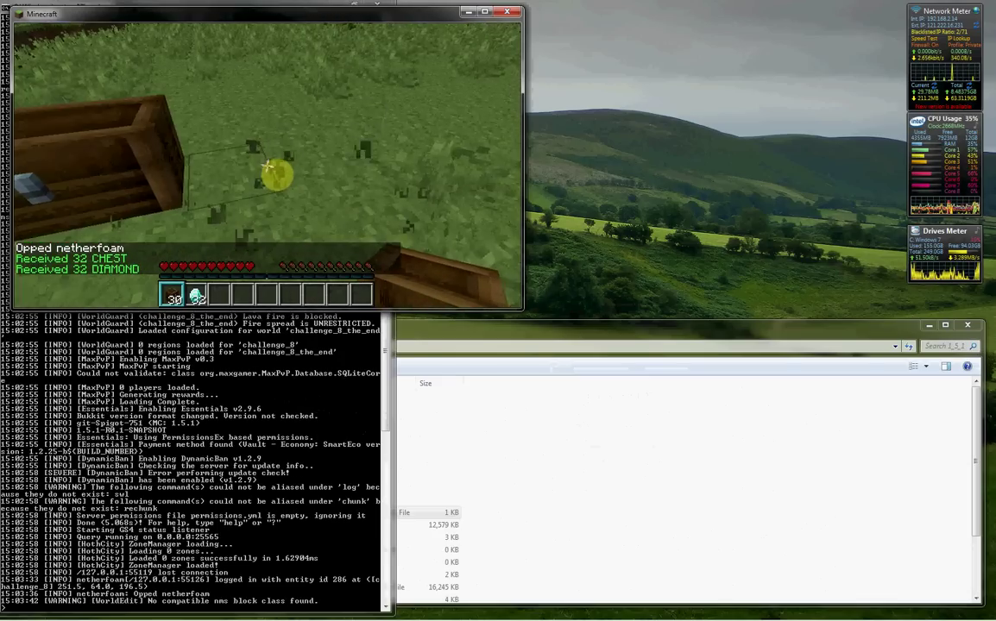
pyautogui.rightClick(267, 165)
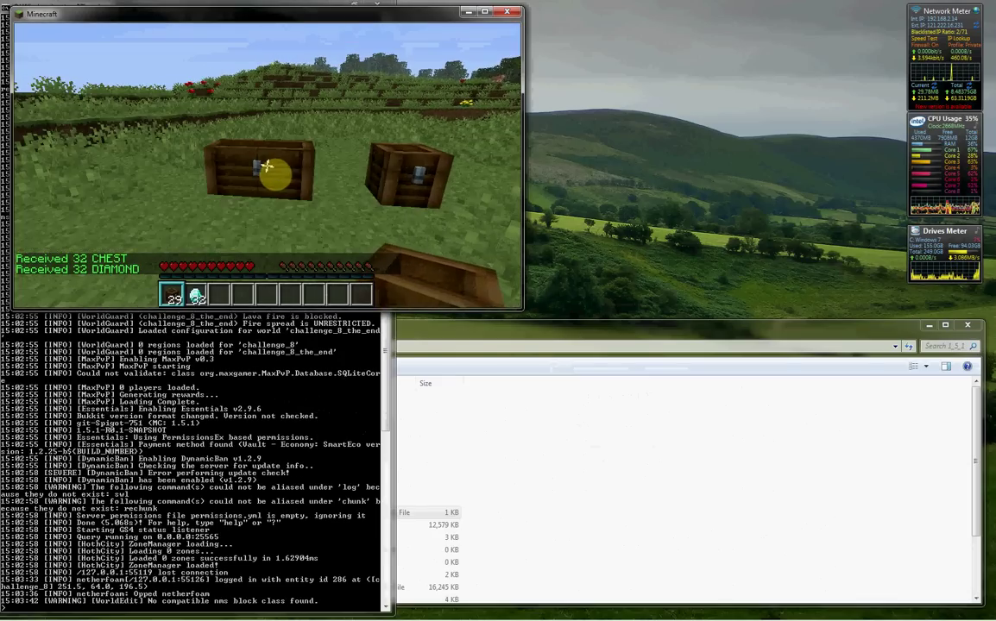
# Step: Create a shop on the double chest with a diamond in hand, setting the price to 15 per diamond
pyautogui.scroll(-1, 267, 165)
pyautogui.click(266, 165)
pyautogui.press('t')
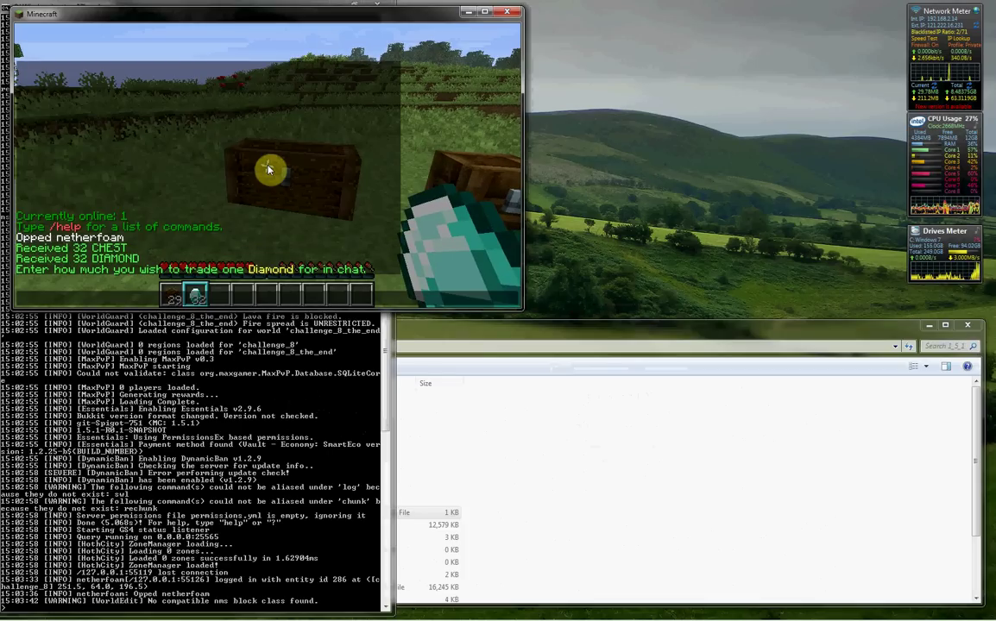
pyautogui.press('Return')
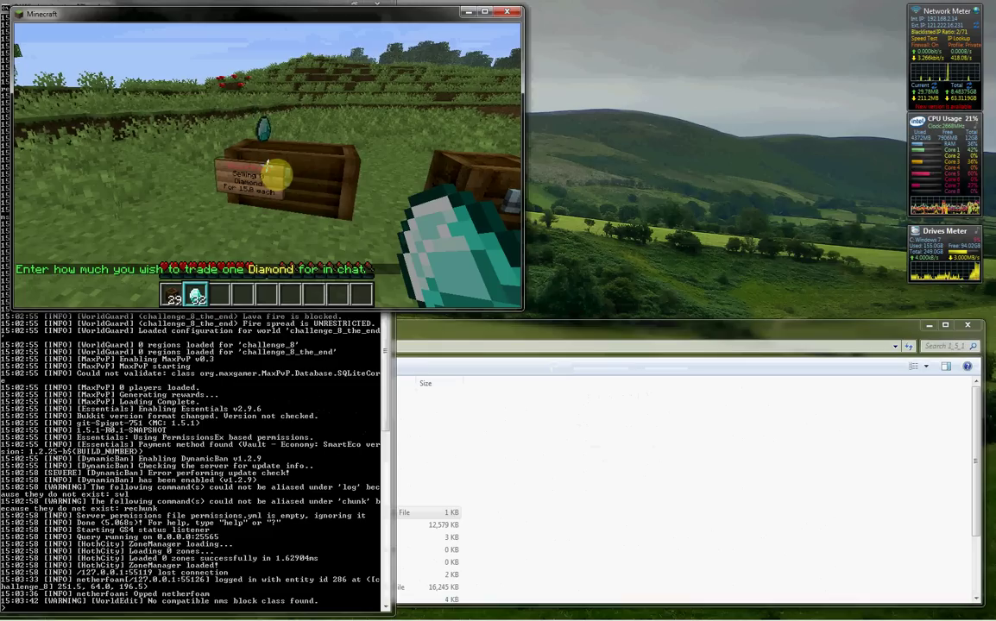
# Step: Stock the shop's double chest with the 32 diamonds from the inventory and close it
pyautogui.rightClick(269, 169)
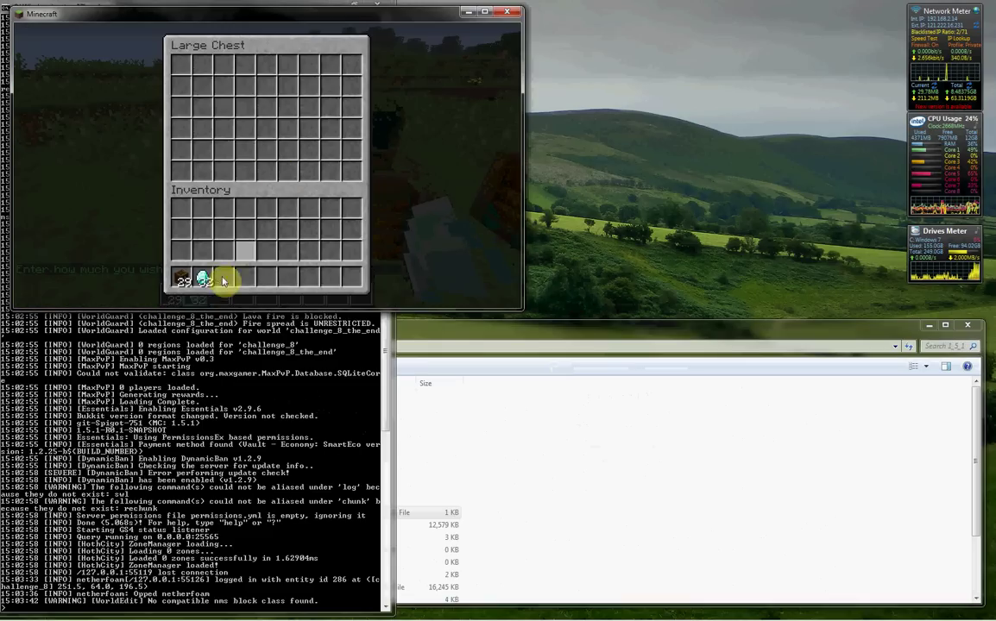
pyautogui.keyDown('shift'); pyautogui.click(202, 280); pyautogui.keyUp('shift')
pyautogui.press('Escape')
# Step: Bring up the diamond shop's information, check its chest, and buy 32 diamonds from the shop
pyautogui.click(267, 166)
pyautogui.press('t')
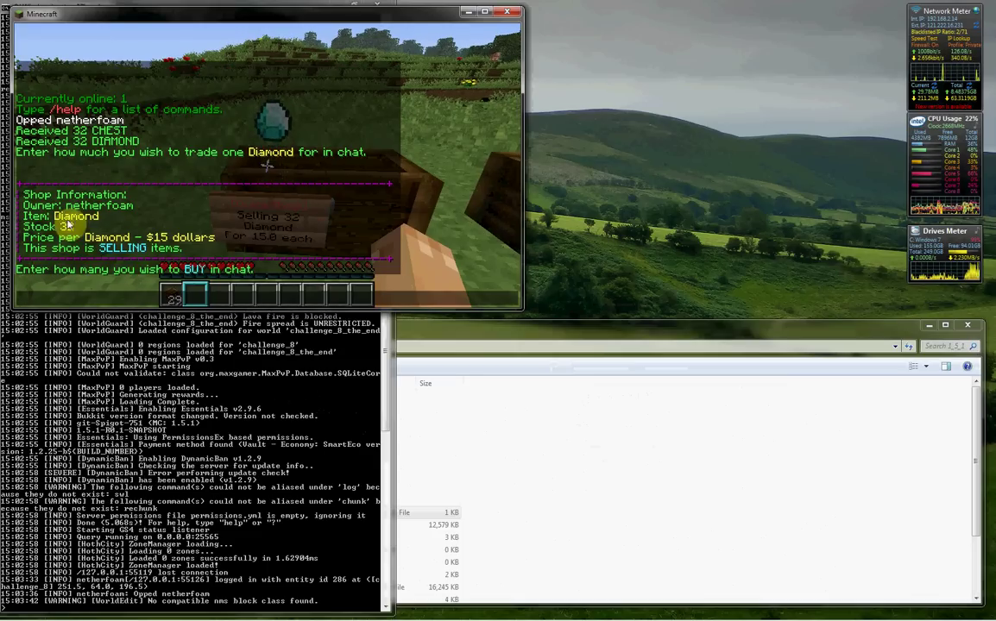
pyautogui.press('Escape')
pyautogui.rightClick(269, 169)
pyautogui.press('Escape')
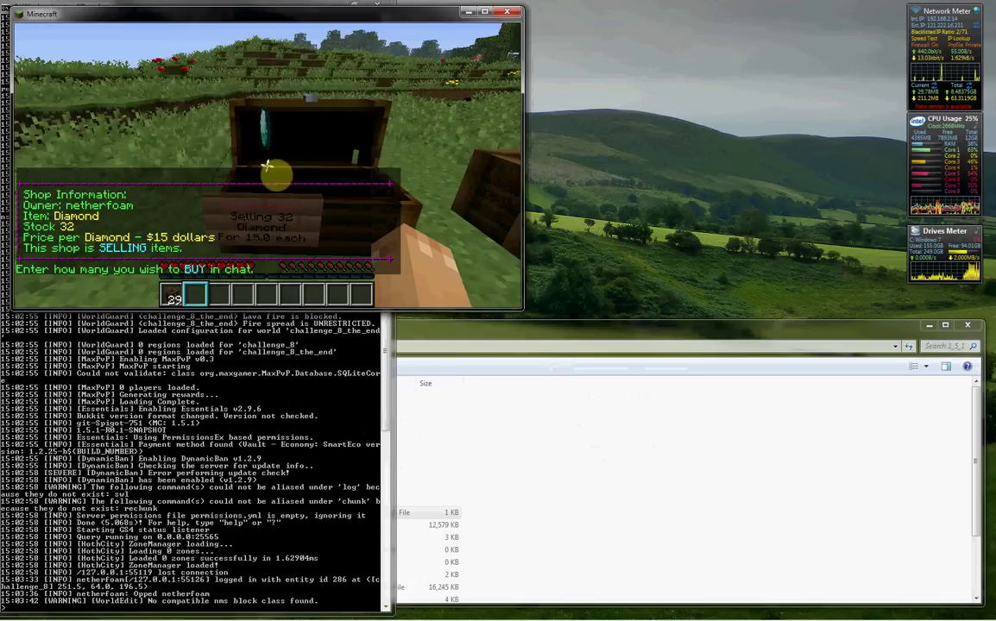
pyautogui.write('t32')
pyautogui.press('Return')
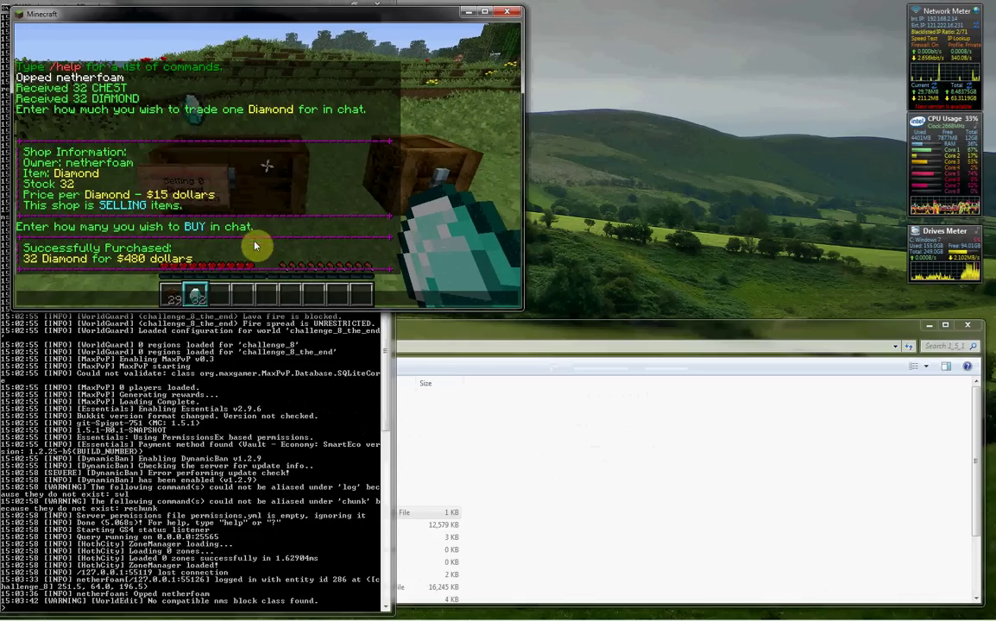
# Step: Back away from the diamond shop and reopen the chat
pyautogui.press('Escape')
pyautogui.press('s')
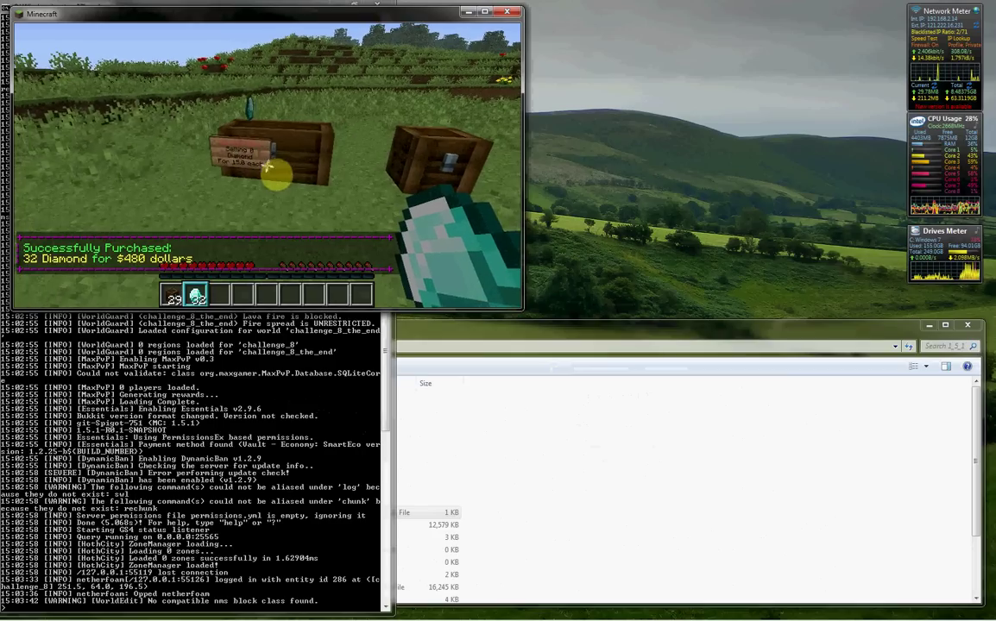
pyautogui.press('t')
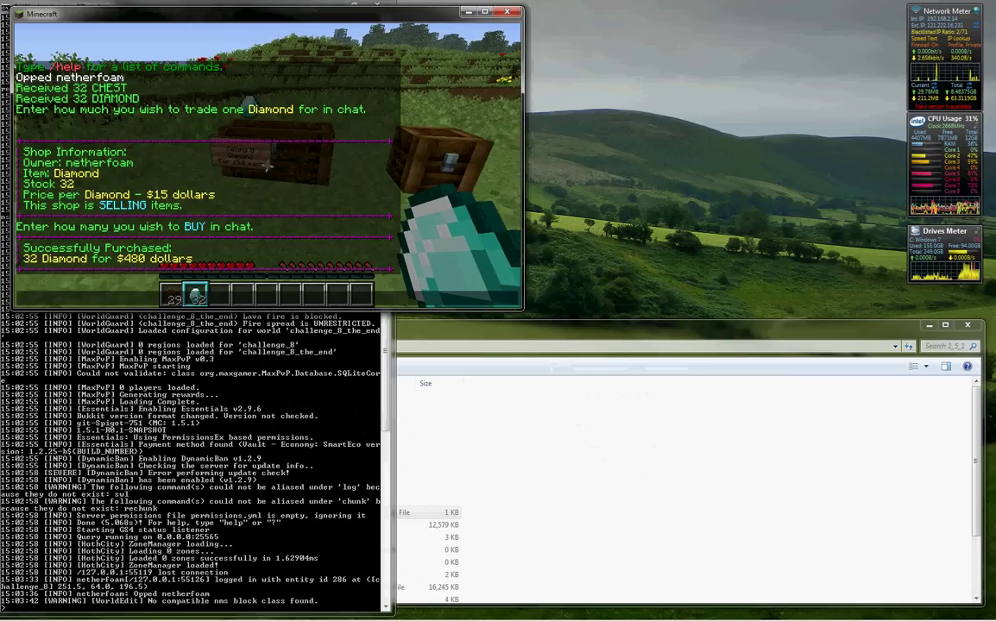